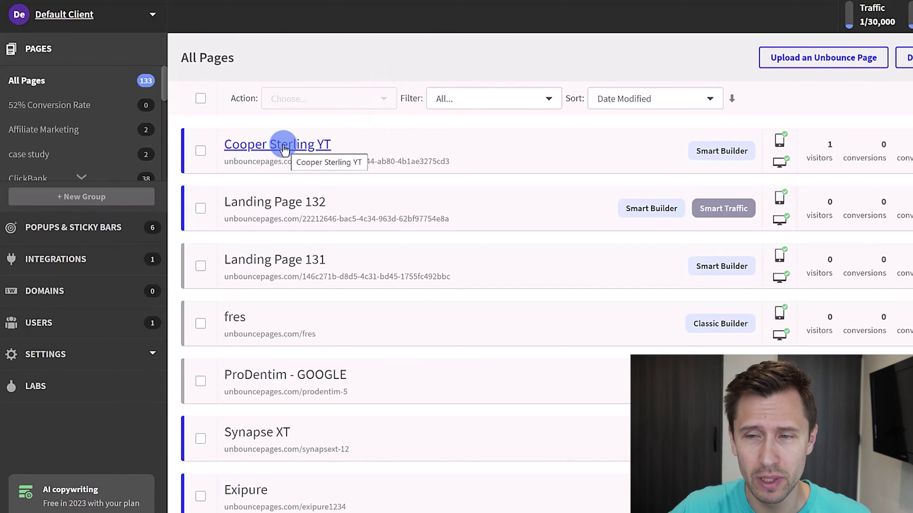
Open the Cooper Sterling YT page from All Pages and review its statistics.
{"action": "left_click", "coordinate": [280, 148]}
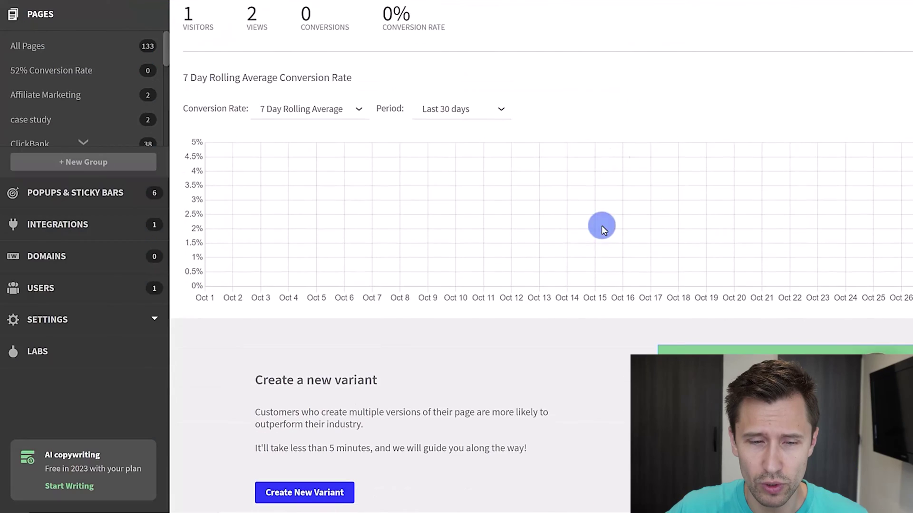
{"action": "scroll", "coordinate": [414, 391], "scroll_direction": "up", "scroll_amount": 5}
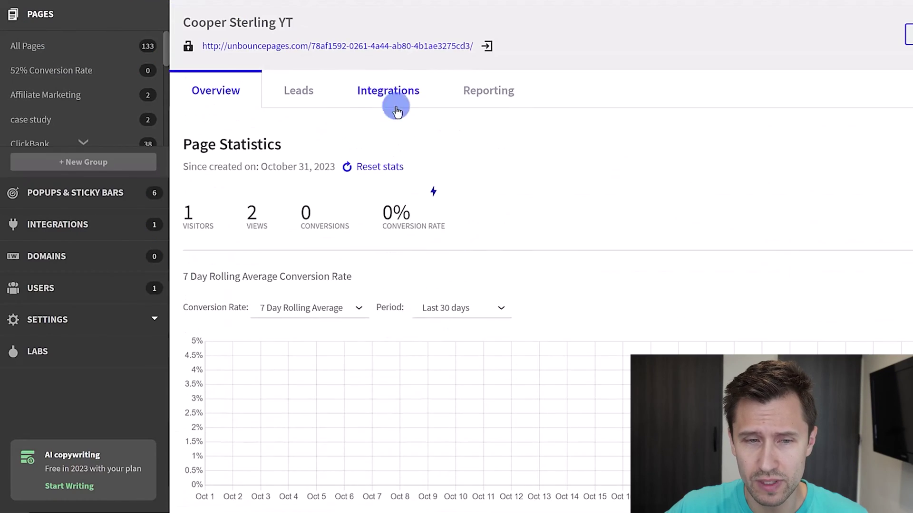
{"action": "scroll", "coordinate": [424, 252], "scroll_direction": "down", "scroll_amount": 5}
Create a new variant that duplicates A - First Variant.
{"action": "left_click", "coordinate": [282, 454]}
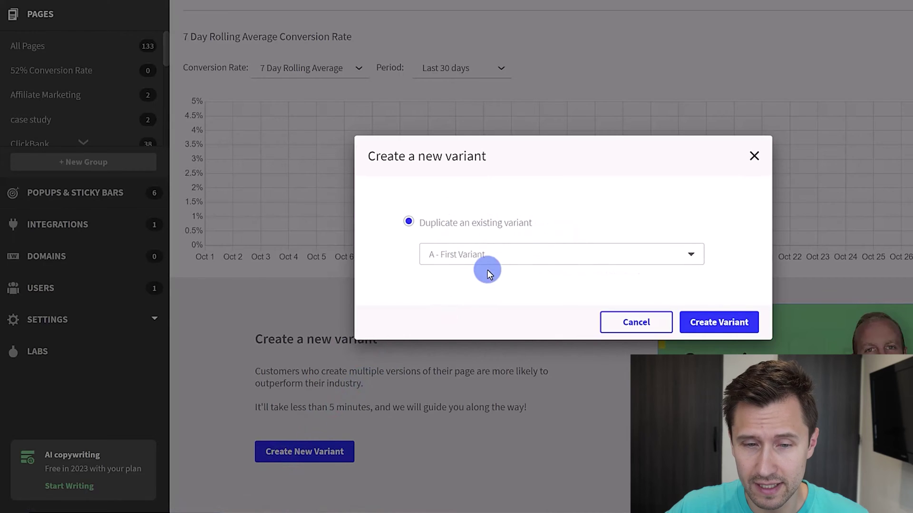
{"action": "left_click", "coordinate": [469, 260]}
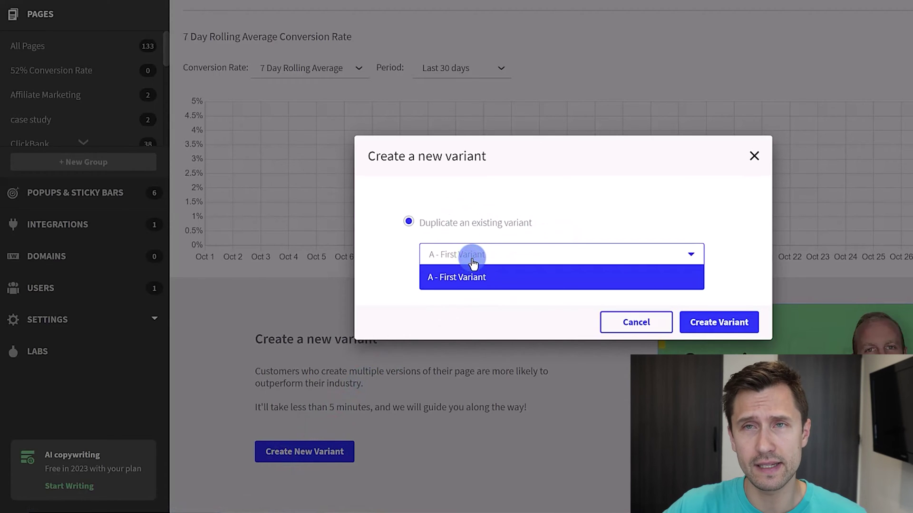
{"action": "left_click", "coordinate": [717, 333]}
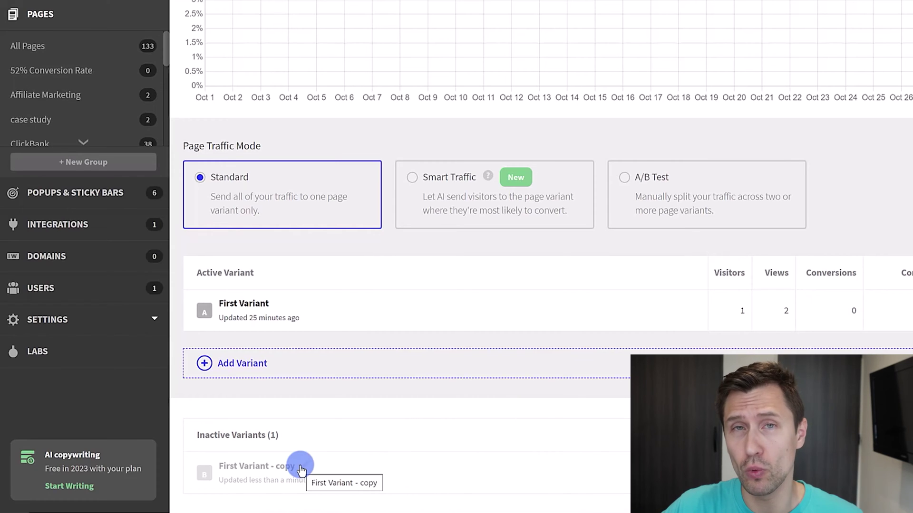
Switch the page to Smart Traffic and make First Variant - copy an active variant.
{"action": "left_click", "coordinate": [433, 188]}
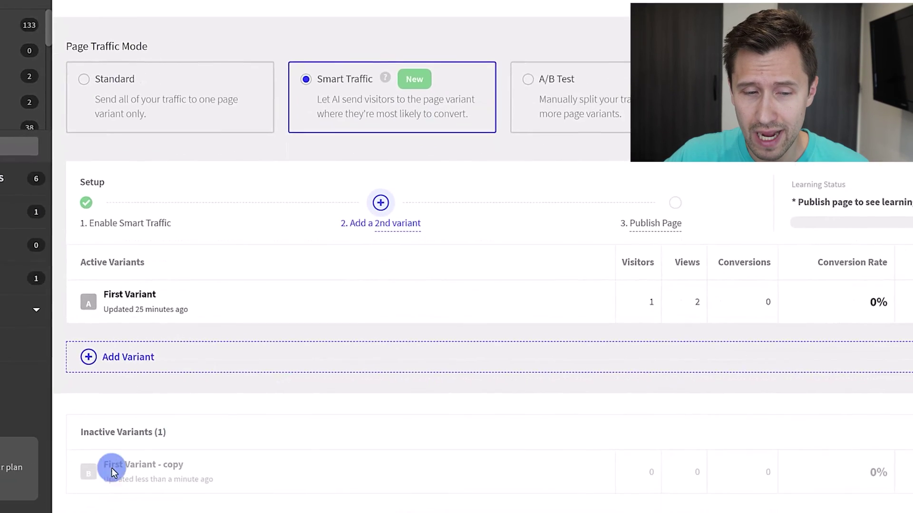
{"action": "left_click", "coordinate": [912, 475]}
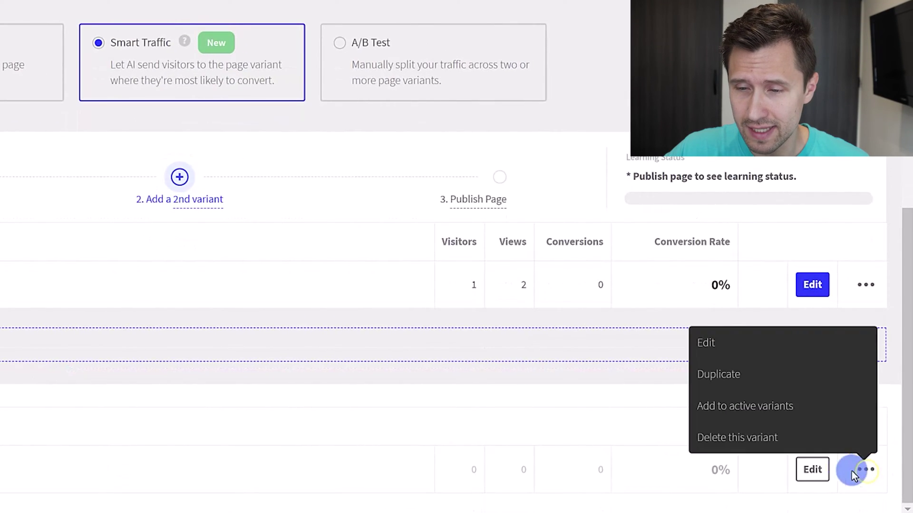
{"action": "left_click", "coordinate": [744, 405]}
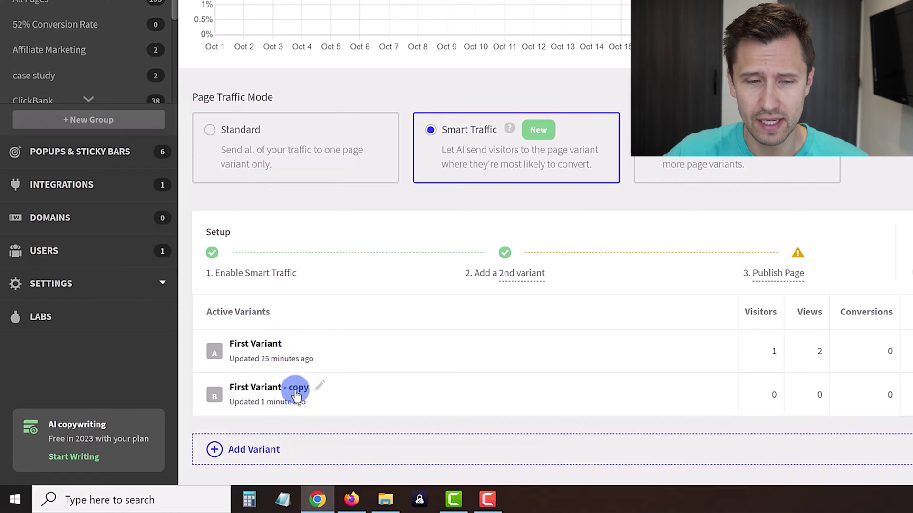
{"action": "left_click", "coordinate": [294, 345]}
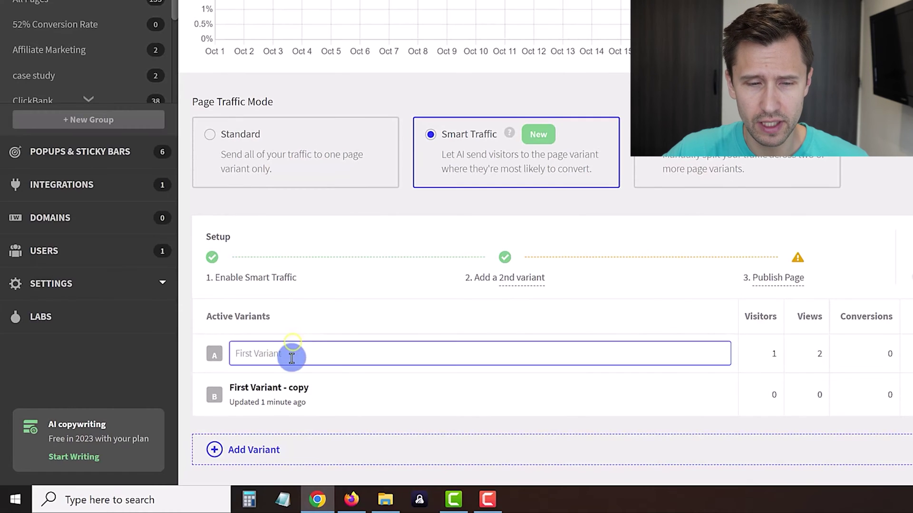
Rename variant A to Main Page and variant B to Variation A.
{"action": "left_click", "coordinate": [230, 355]}
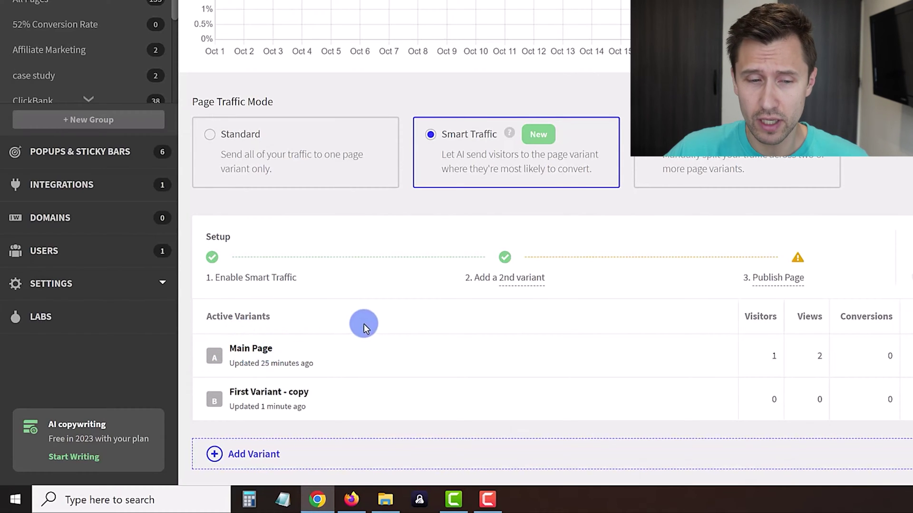
{"action": "left_click", "coordinate": [318, 392]}
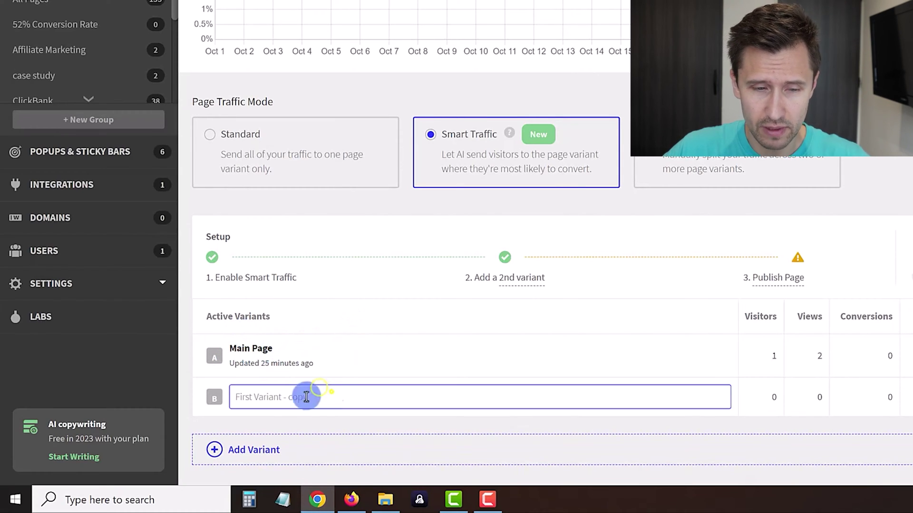
{"action": "left_click", "coordinate": [211, 403]}
{"action": "scroll", "coordinate": [656, 366], "scroll_direction": "down", "scroll_amount": 1}
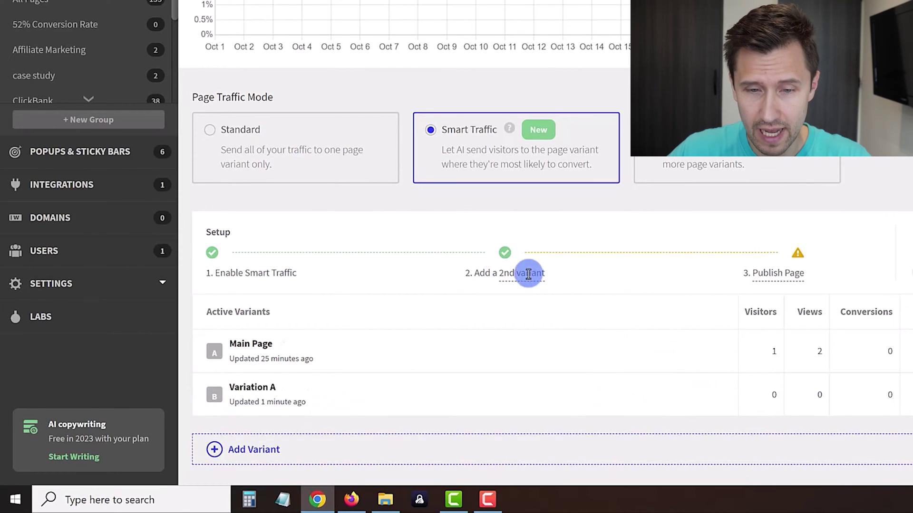
Add another variant duplicating the main variant, creating Main Page - copy.
{"action": "left_click", "coordinate": [245, 451]}
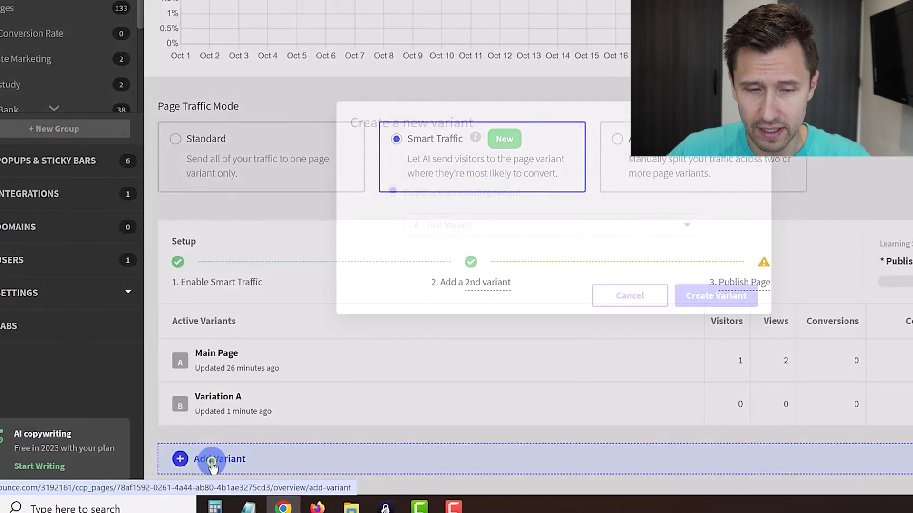
{"action": "left_click", "coordinate": [533, 225]}
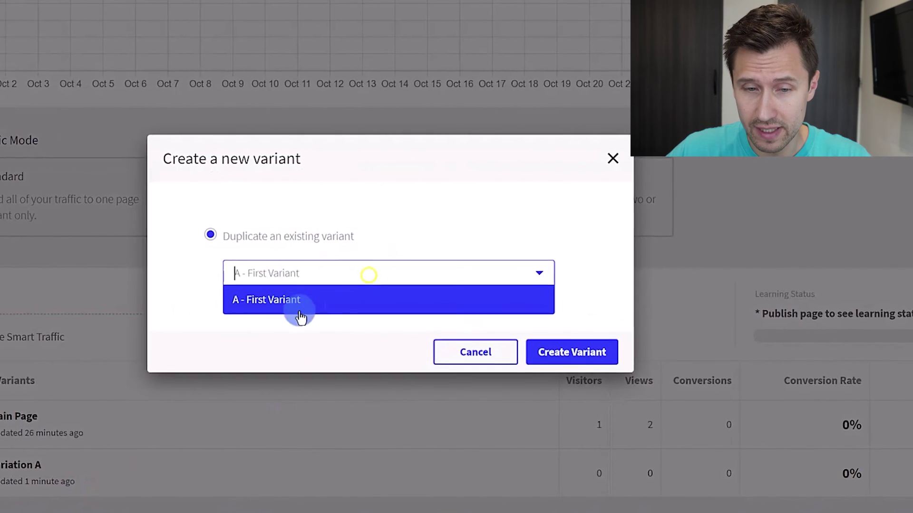
{"action": "left_click", "coordinate": [266, 323]}
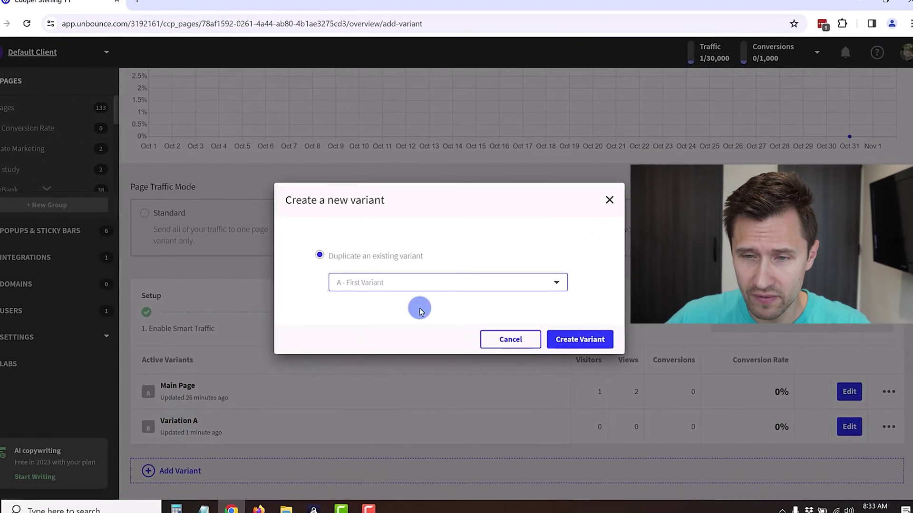
{"action": "left_click", "coordinate": [604, 182]}
{"action": "scroll", "coordinate": [771, 218], "scroll_direction": "up", "scroll_amount": 5}
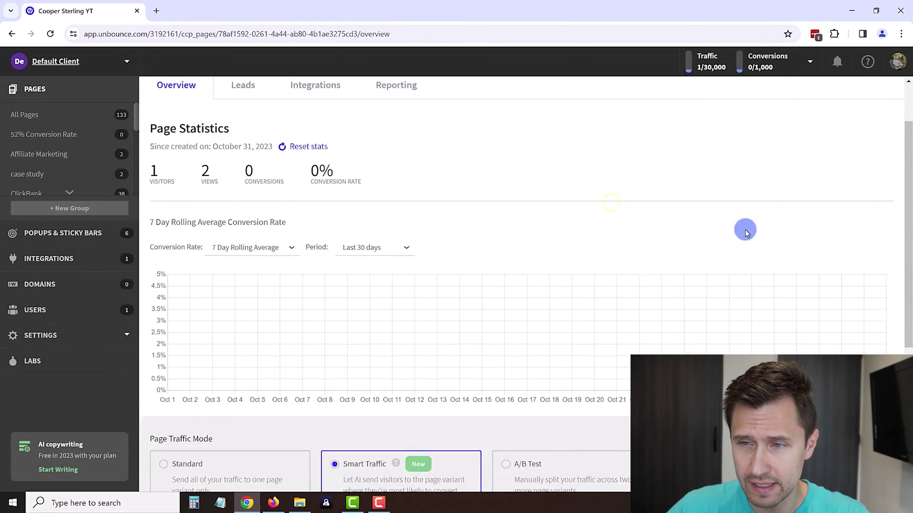
{"action": "scroll", "coordinate": [784, 166], "scroll_direction": "up", "scroll_amount": 2}
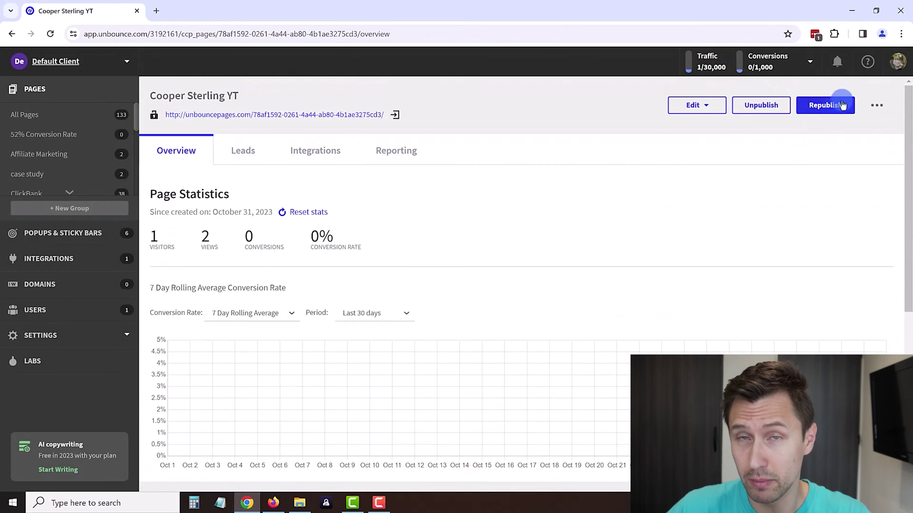
{"action": "scroll", "coordinate": [473, 318], "scroll_direction": "down", "scroll_amount": 7}
{"action": "left_click", "coordinate": [185, 476]}
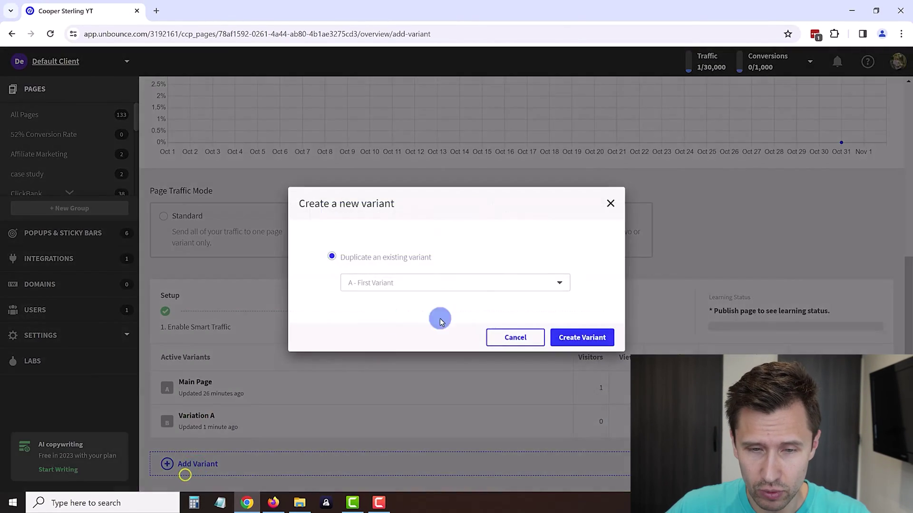
{"action": "left_click", "coordinate": [581, 337]}
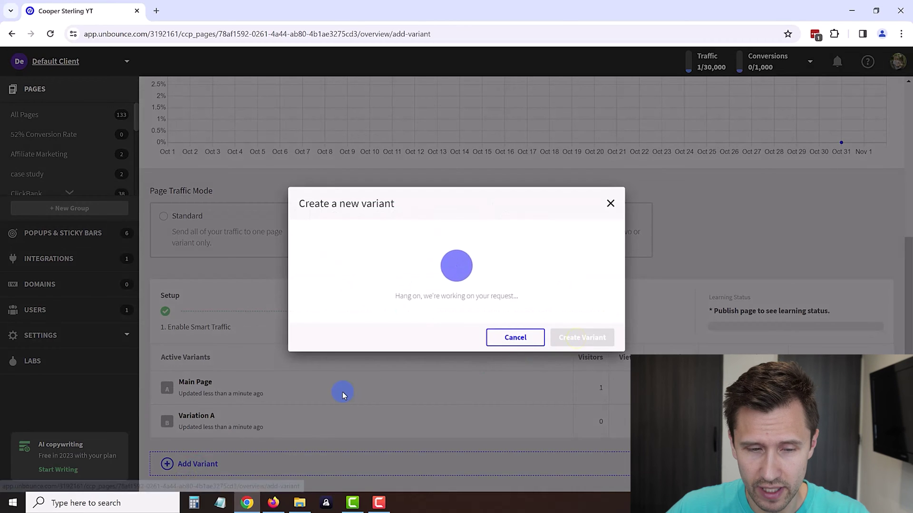
Make Main Page - copy an active variant and rename it Variation B.
{"action": "scroll", "coordinate": [343, 392], "scroll_direction": "down", "scroll_amount": 2}
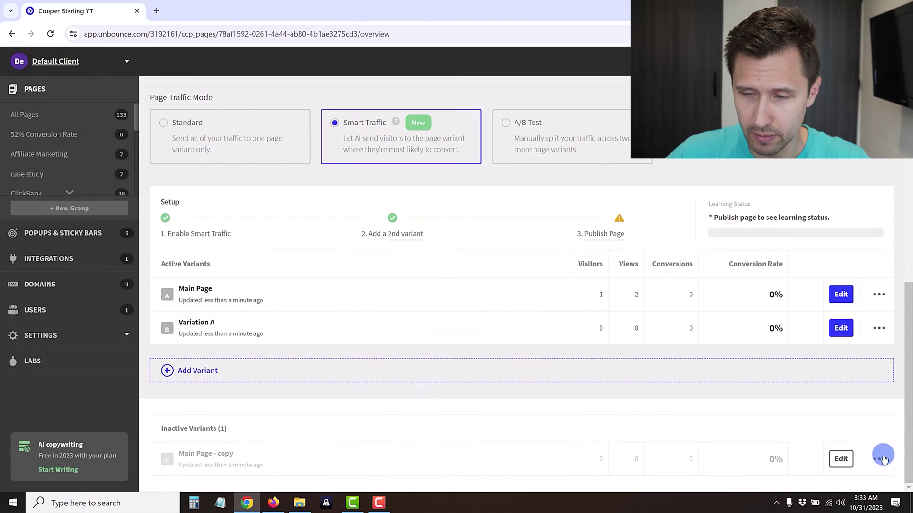
{"action": "left_click", "coordinate": [878, 459]}
{"action": "left_click", "coordinate": [796, 415]}
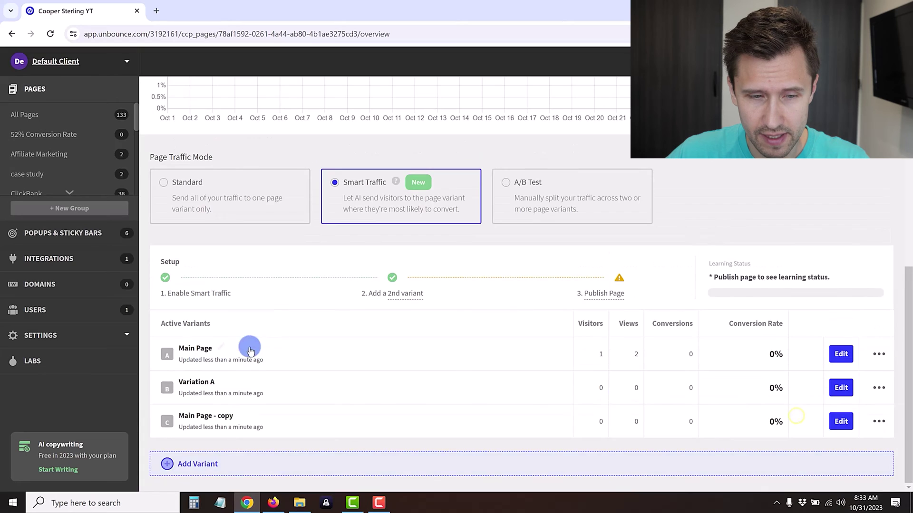
{"action": "left_click", "coordinate": [242, 418]}
{"action": "type", "text": "Variation "}
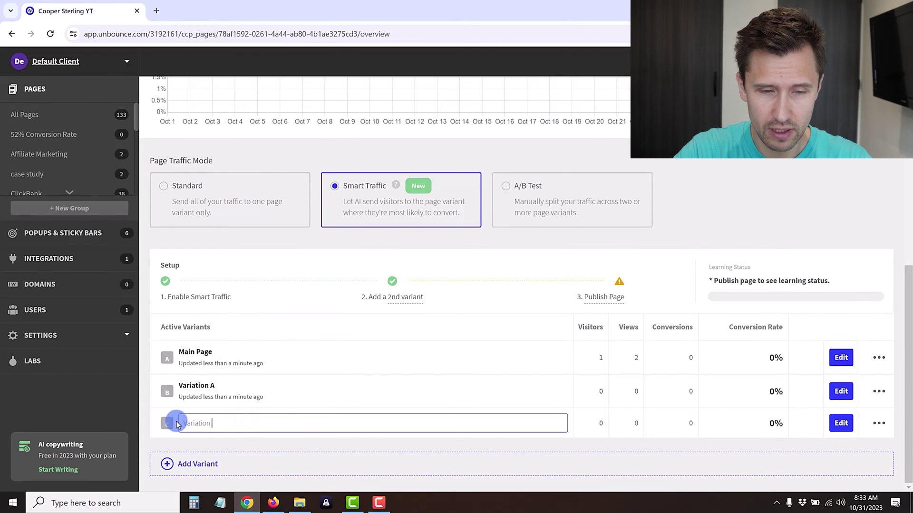
{"action": "type", "text": "B"}
{"action": "key", "text": "Return"}
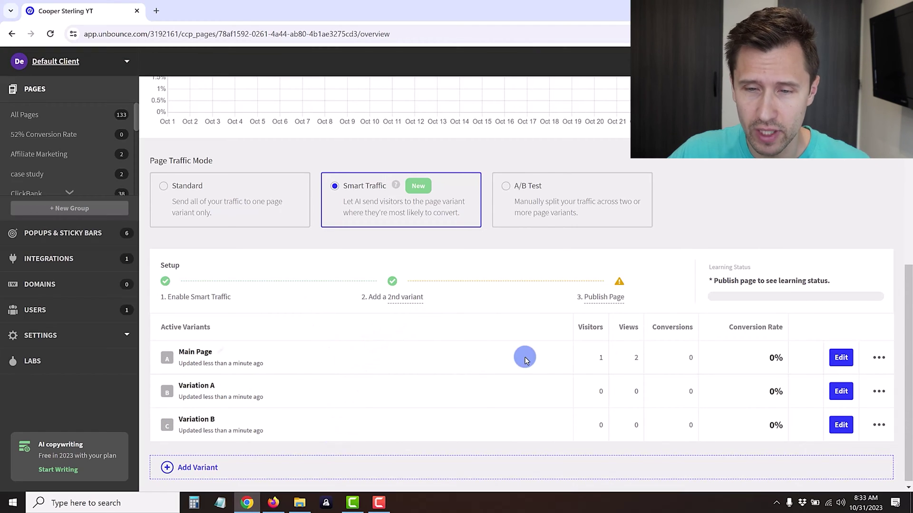
{"action": "mouse_move", "coordinate": [607, 313]}
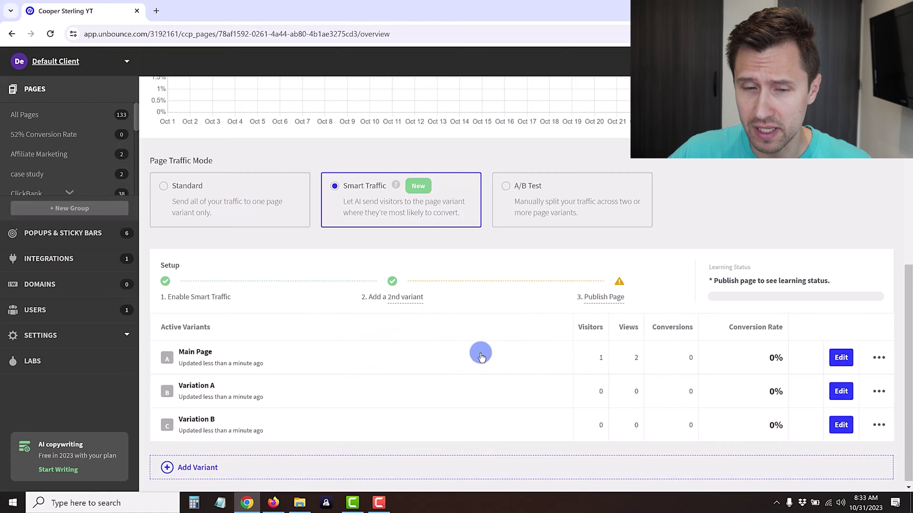
{"action": "scroll", "coordinate": [835, 428], "scroll_direction": "up", "scroll_amount": 7}
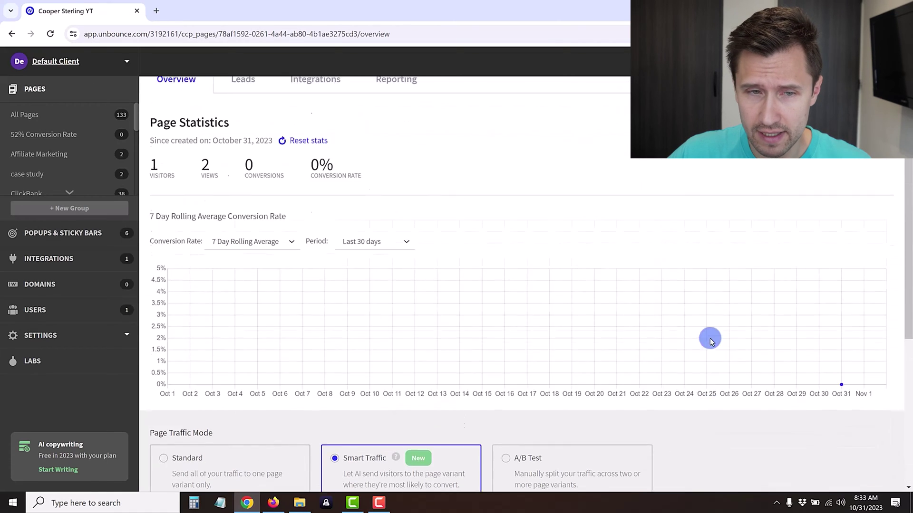
Open the live unbouncepages.com page in a new tab to review its headline and subtitle.
{"action": "left_click", "coordinate": [364, 116]}
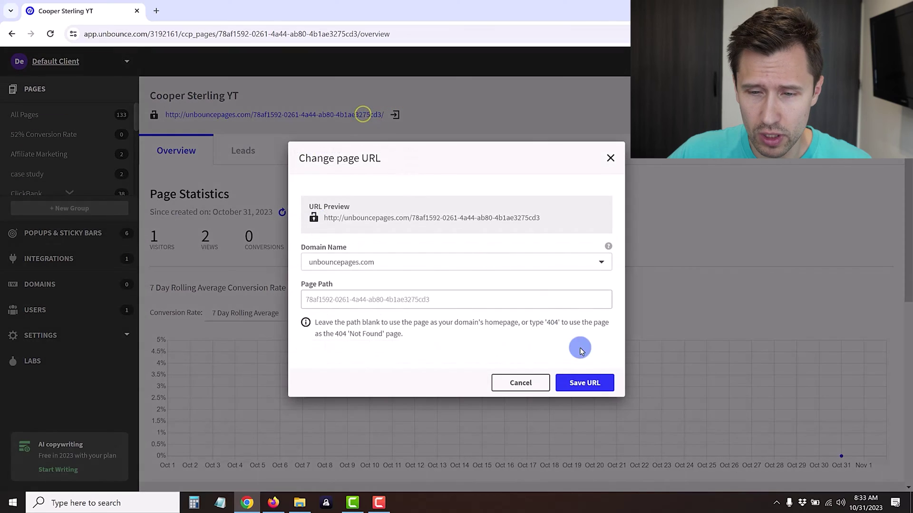
{"action": "left_click", "coordinate": [611, 158]}
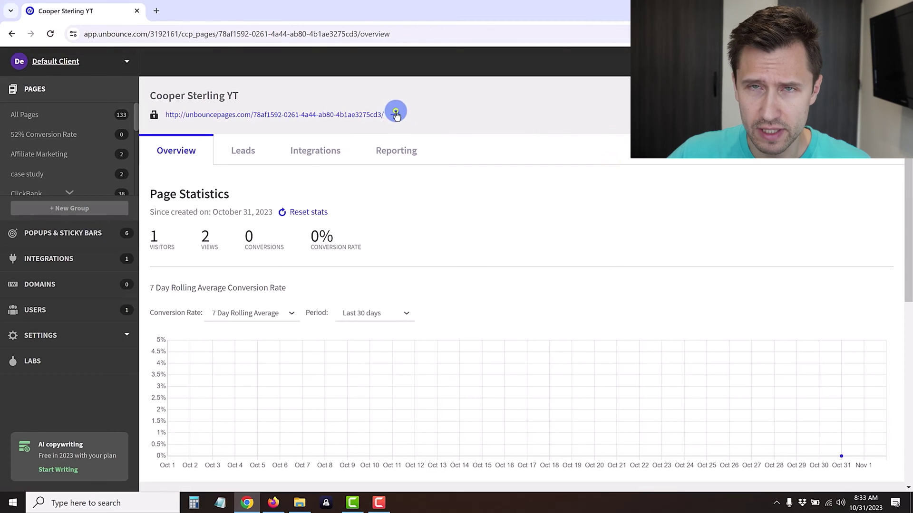
{"action": "left_click", "coordinate": [395, 115]}
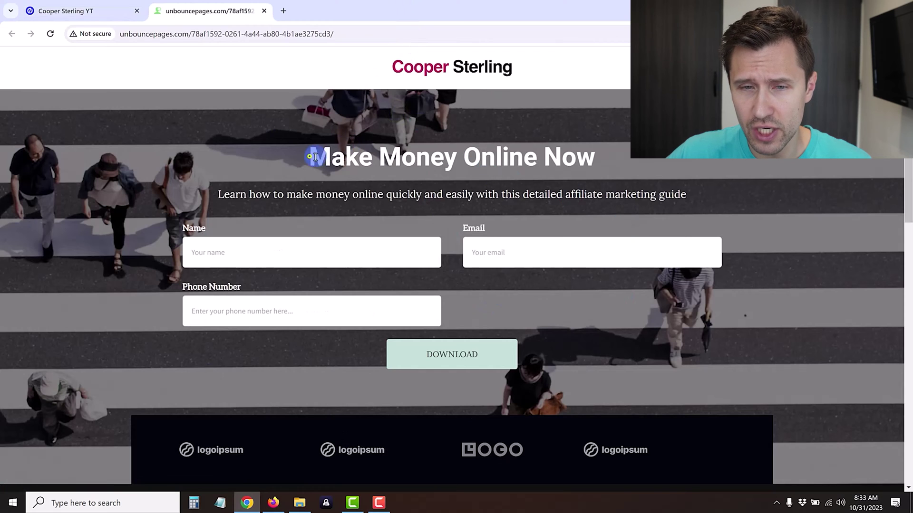
{"action": "left_click_drag", "start_coordinate": [315, 157], "coordinate": [588, 155]}
{"action": "left_click_drag", "start_coordinate": [248, 193], "coordinate": [593, 208]}
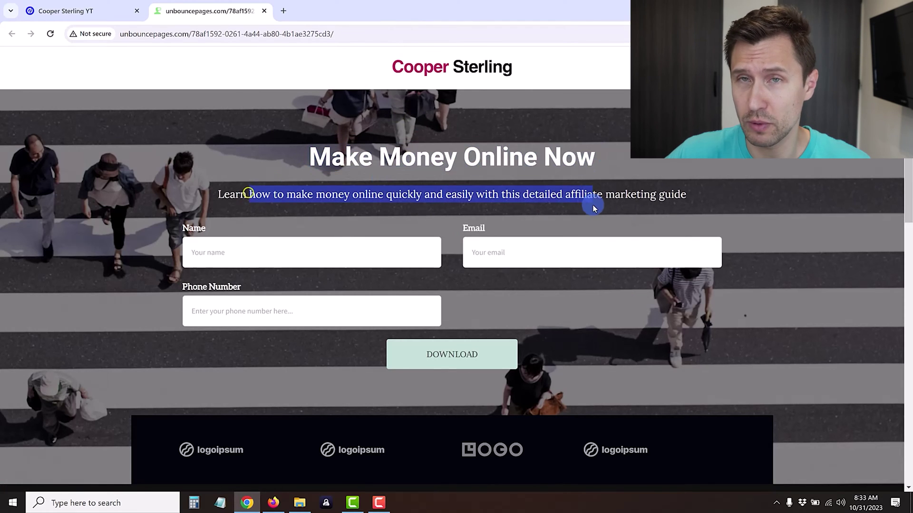
{"action": "left_click", "coordinate": [114, 12]}
{"action": "scroll", "coordinate": [522, 376], "scroll_direction": "down", "scroll_amount": 7}
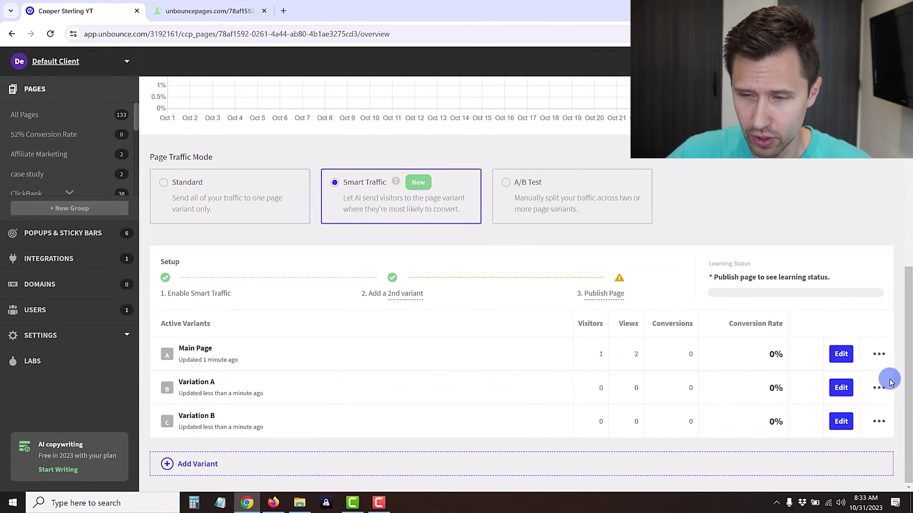
In Variation A, replace the headline with the AI suggestion 'Get Your Free Affiliate Marketing Guide'.
{"action": "left_click", "coordinate": [849, 389]}
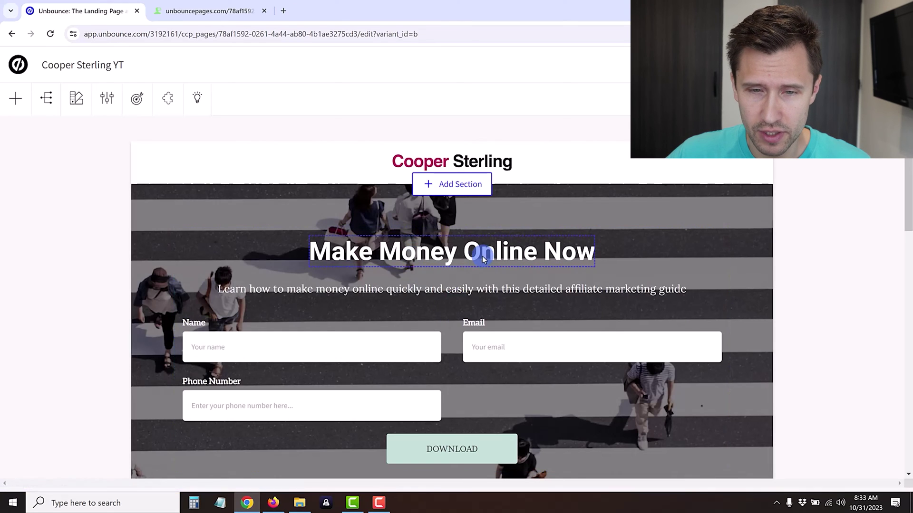
{"action": "left_click", "coordinate": [483, 259]}
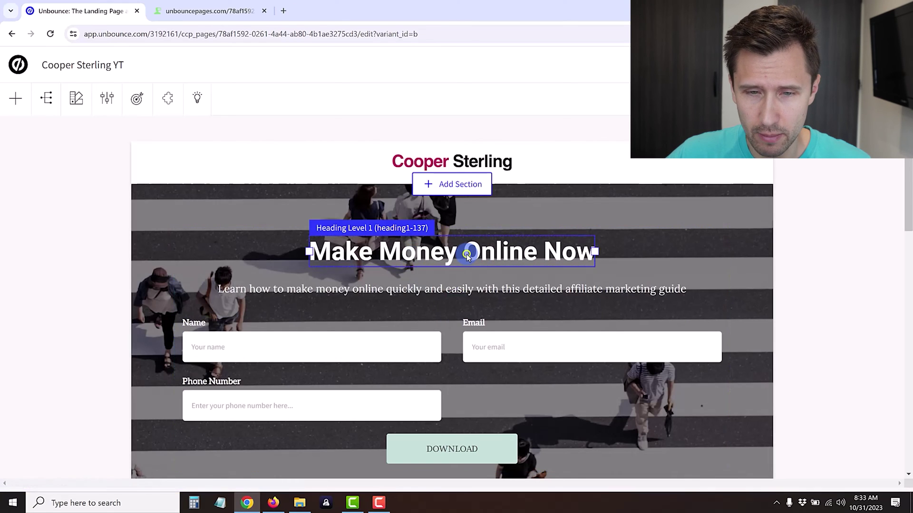
{"action": "left_click", "coordinate": [210, 100]}
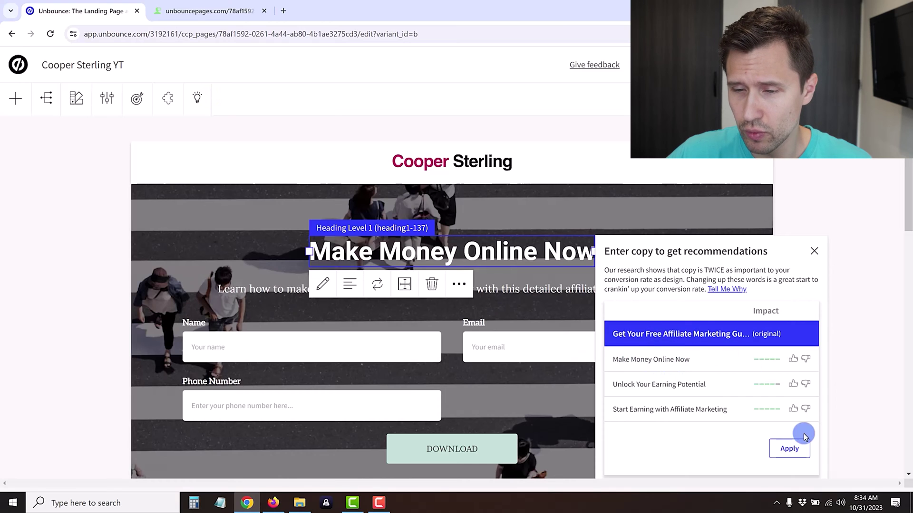
{"action": "left_click", "coordinate": [789, 450]}
{"action": "left_click", "coordinate": [750, 405]}
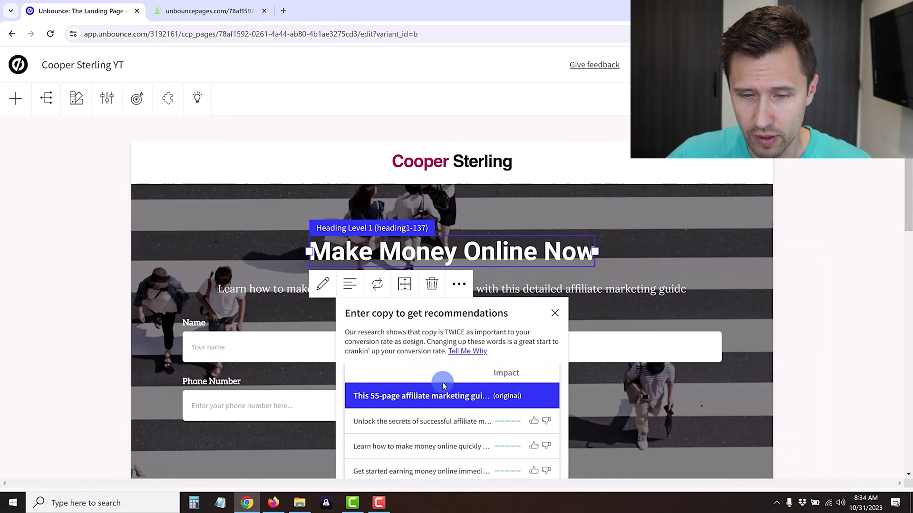
{"action": "scroll", "coordinate": [492, 455], "scroll_direction": "down", "scroll_amount": 1}
{"action": "left_click", "coordinate": [530, 457]}
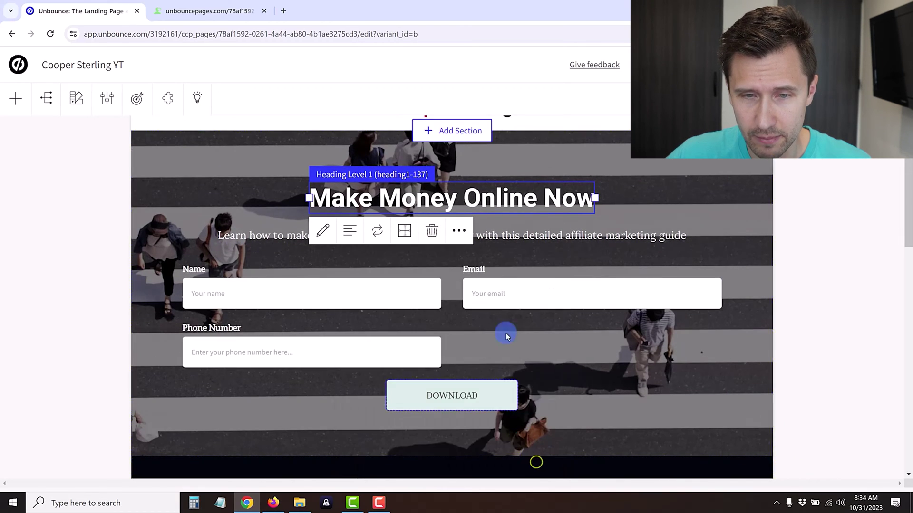
{"action": "left_click", "coordinate": [197, 99]}
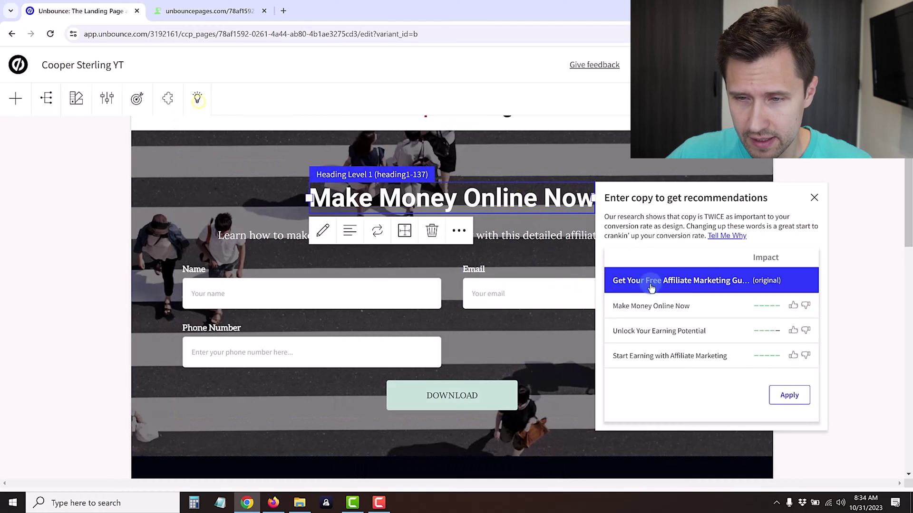
{"action": "left_click", "coordinate": [734, 282]}
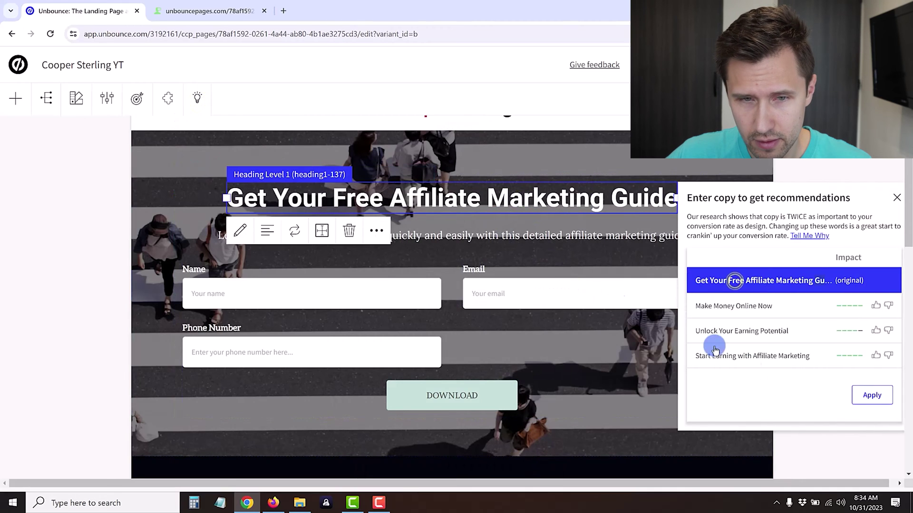
Replace the subheading with the AI-suggested 55-page guide line.
{"action": "left_click", "coordinate": [504, 243]}
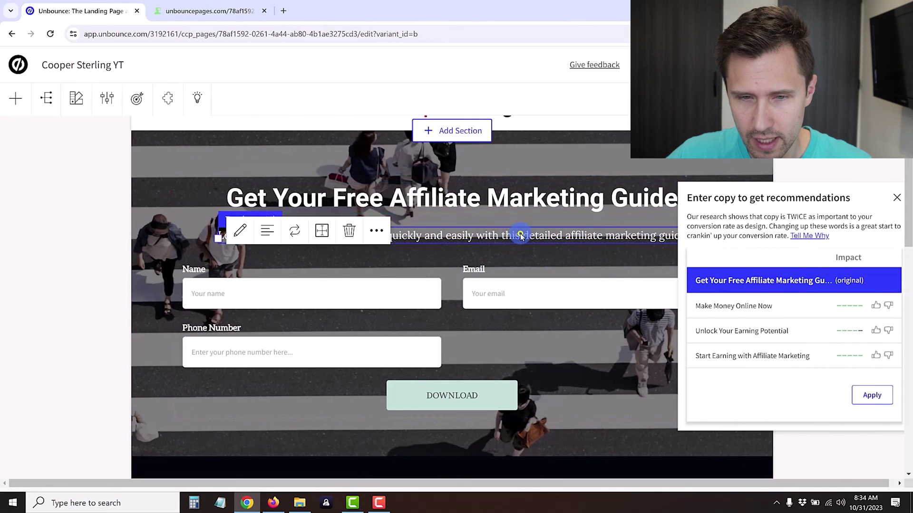
{"action": "left_click", "coordinate": [869, 396]}
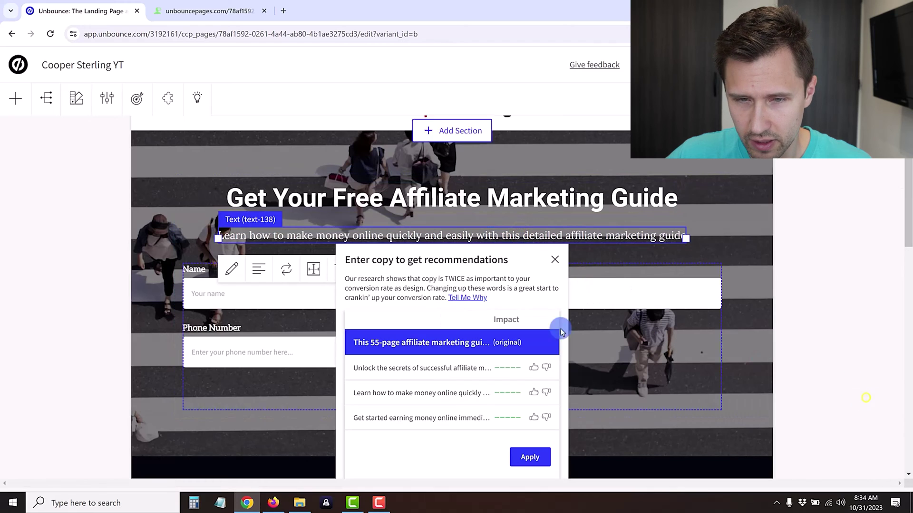
{"action": "left_click", "coordinate": [417, 343]}
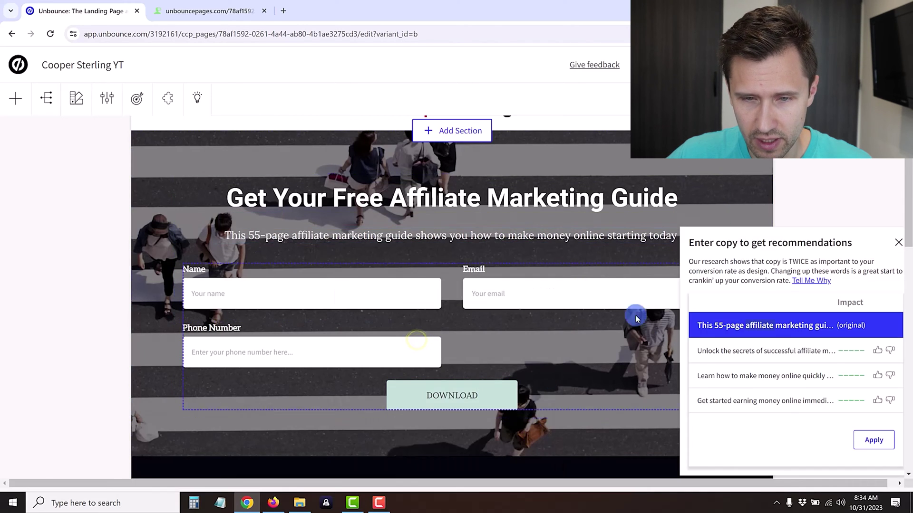
{"action": "left_click", "coordinate": [898, 243]}
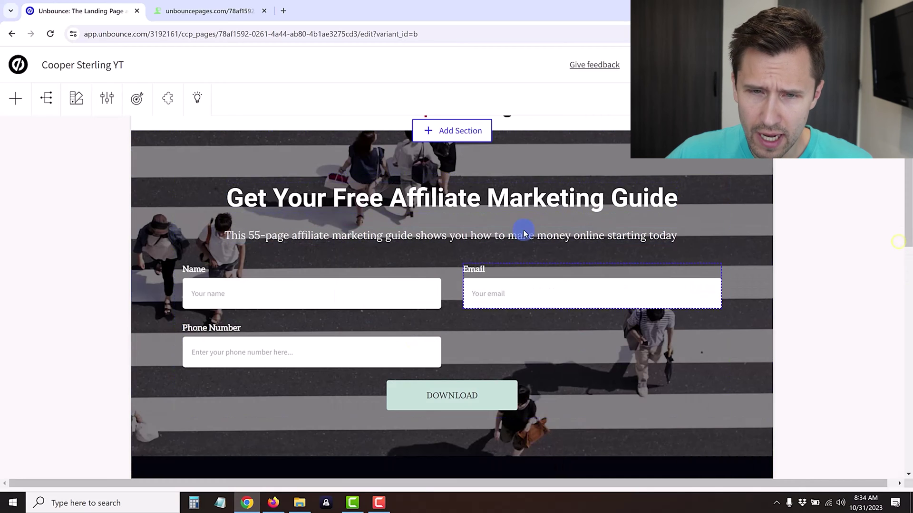
Compare with the live page, then save and publish Variation A.
{"action": "left_click", "coordinate": [199, 11]}
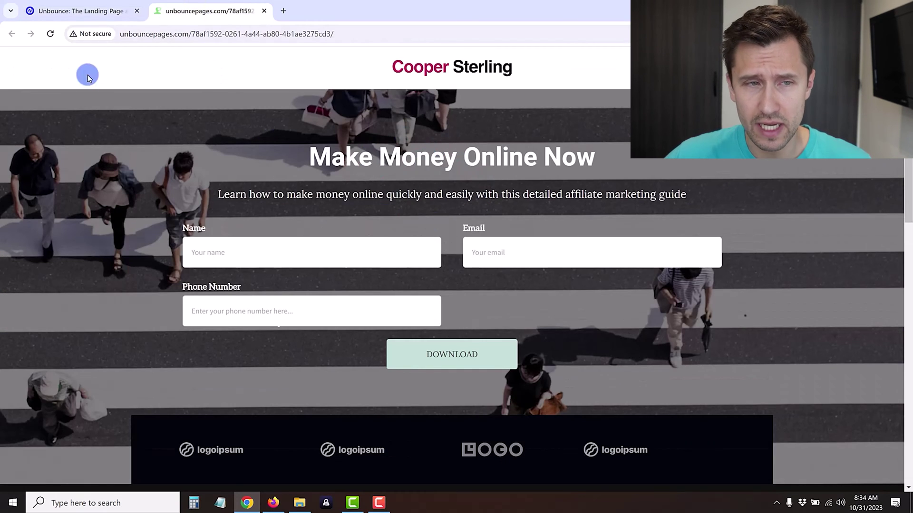
{"action": "left_click", "coordinate": [79, 9]}
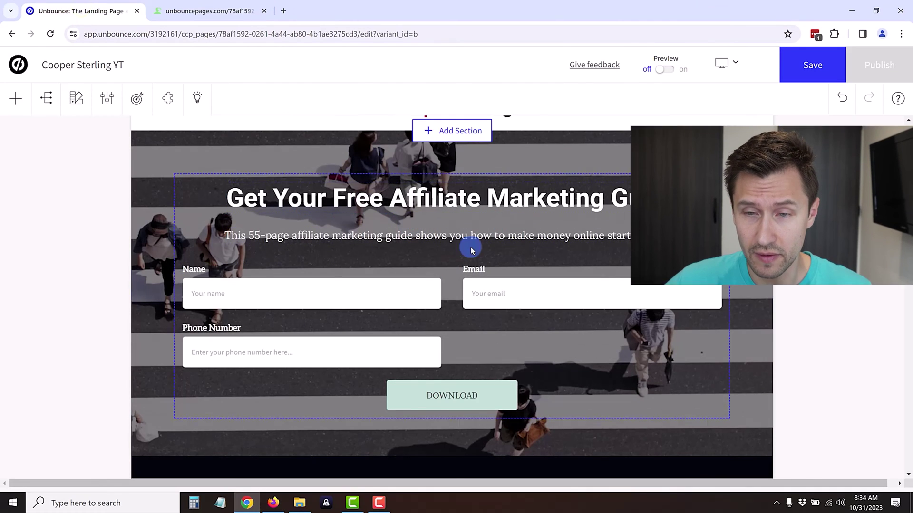
{"action": "left_click", "coordinate": [824, 73]}
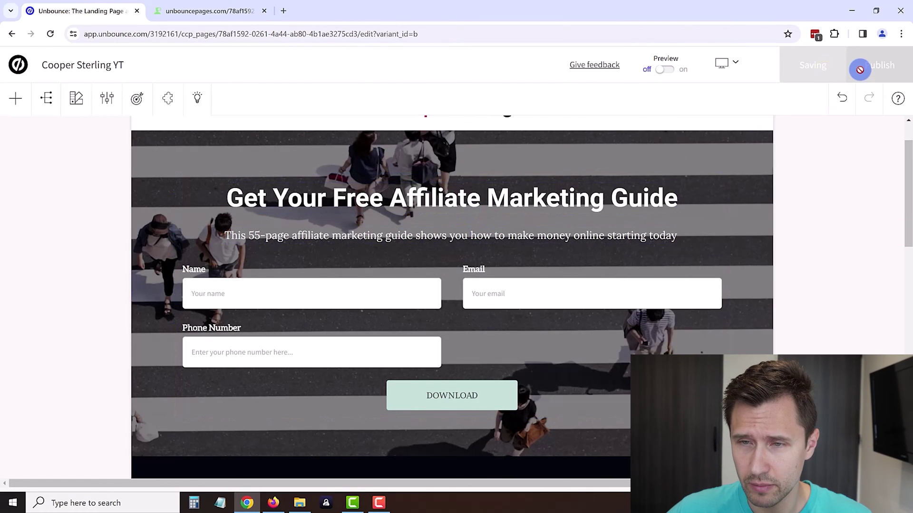
{"action": "left_click", "coordinate": [874, 67]}
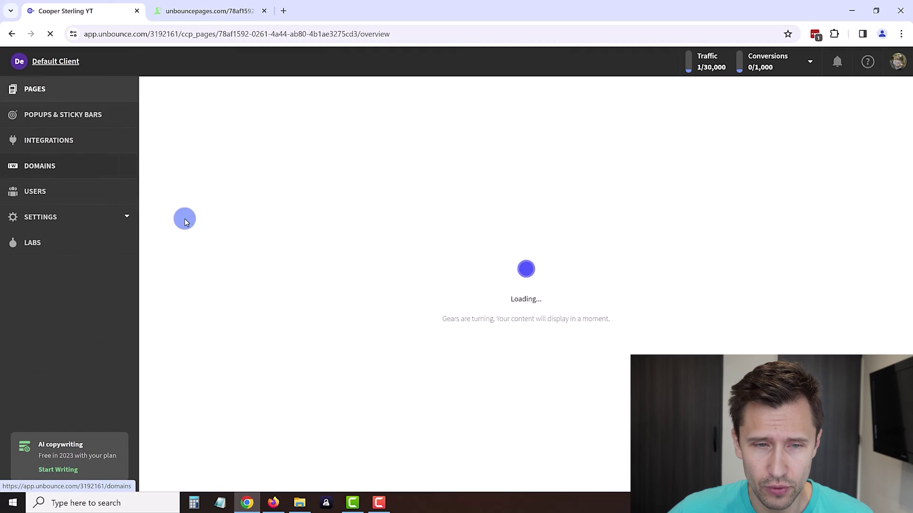
Rename Variation A to 'Variation A - Headline + Subheadline change'.
{"action": "scroll", "coordinate": [318, 322], "scroll_direction": "down", "scroll_amount": 6}
{"action": "scroll", "coordinate": [206, 395], "scroll_direction": "down", "scroll_amount": 1}
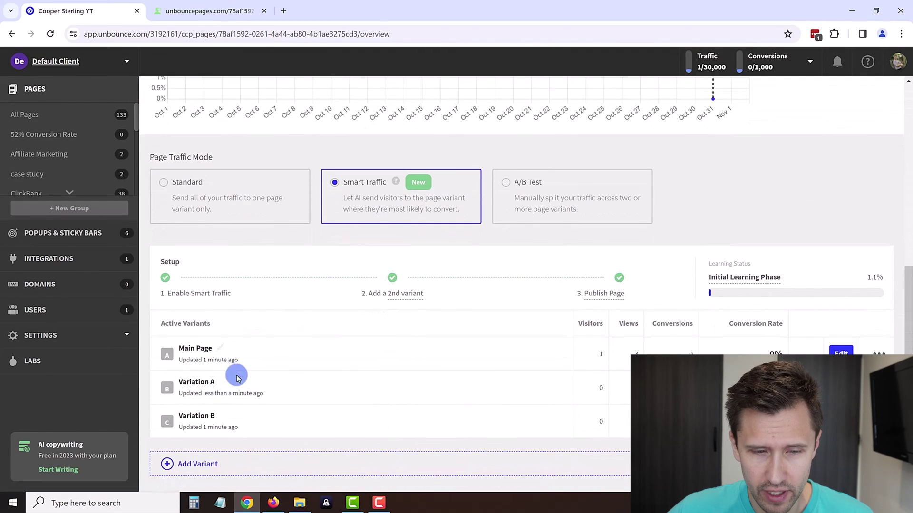
{"action": "left_click", "coordinate": [223, 383]}
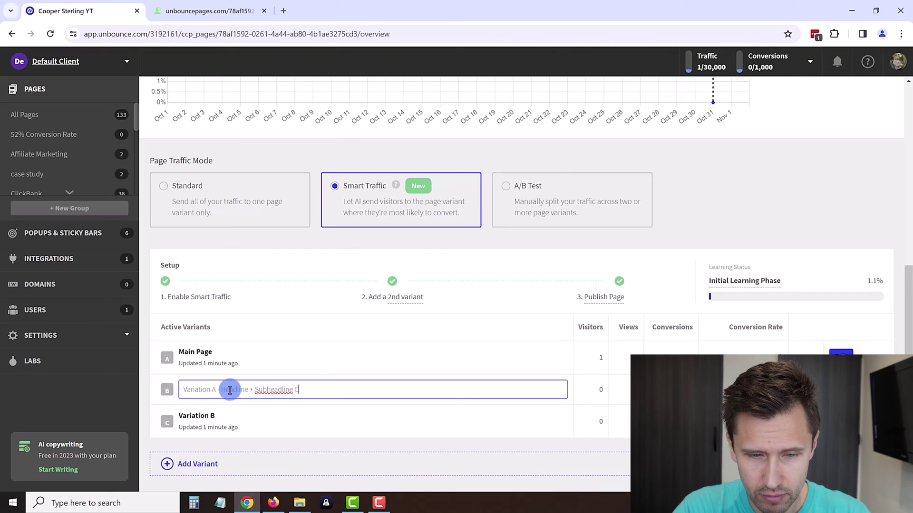
{"action": "key", "text": "Return"}
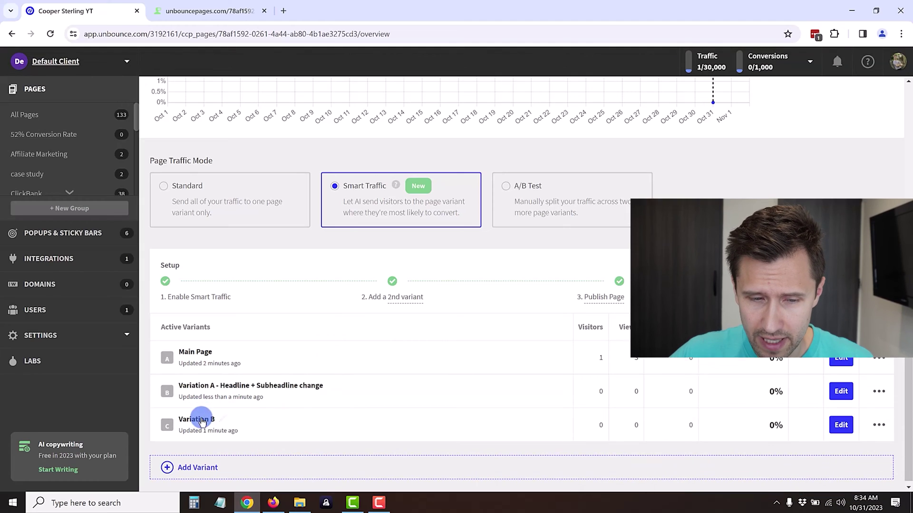
{"action": "left_click", "coordinate": [844, 426]}
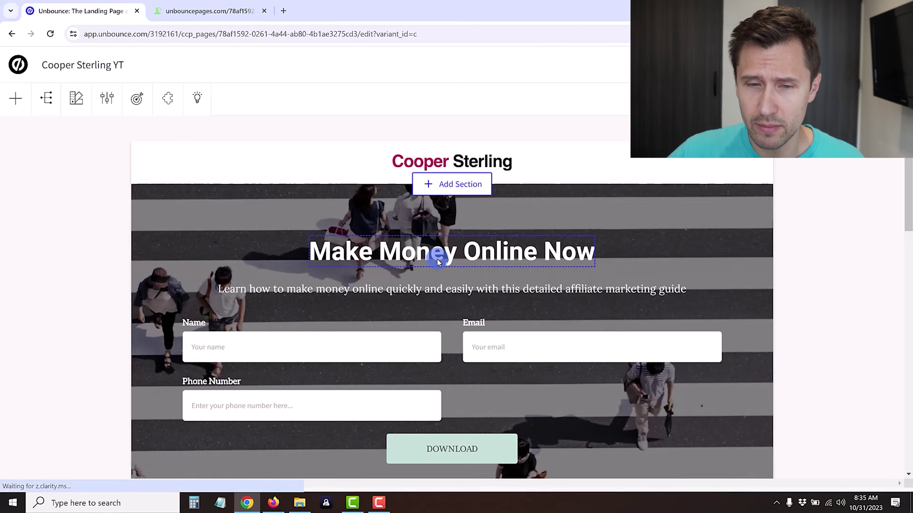
Select Variation B's hero section and view its Design Settings, then return to the headline.
{"action": "left_click", "coordinate": [704, 196]}
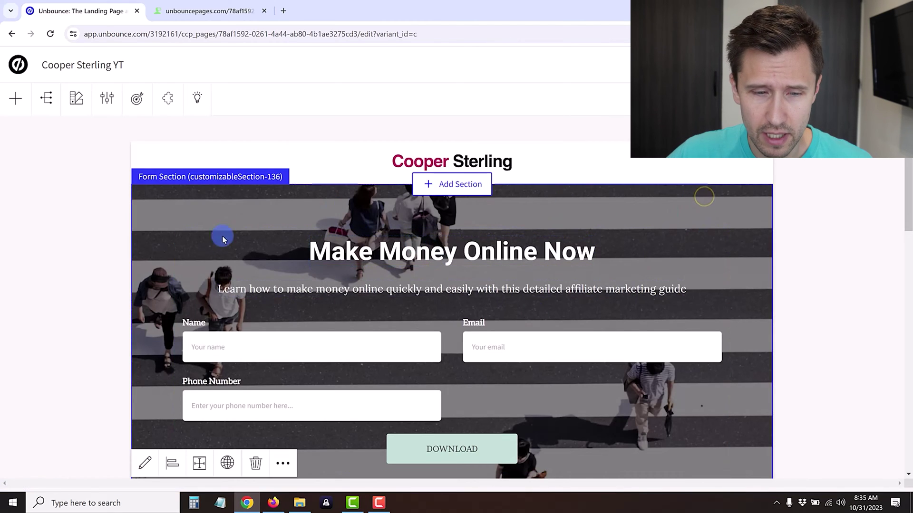
{"action": "scroll", "coordinate": [214, 285], "scroll_direction": "down", "scroll_amount": 3}
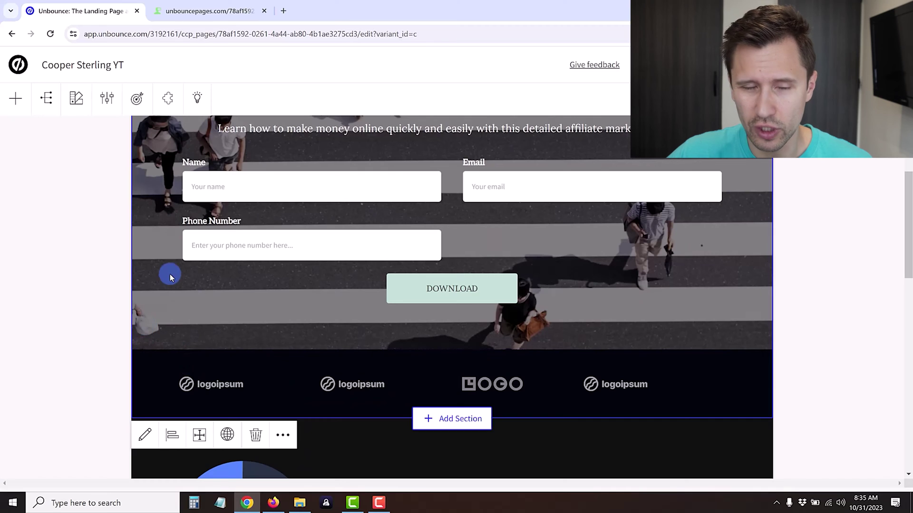
{"action": "left_click", "coordinate": [144, 435]}
{"action": "scroll", "coordinate": [247, 379], "scroll_direction": "down", "scroll_amount": 1}
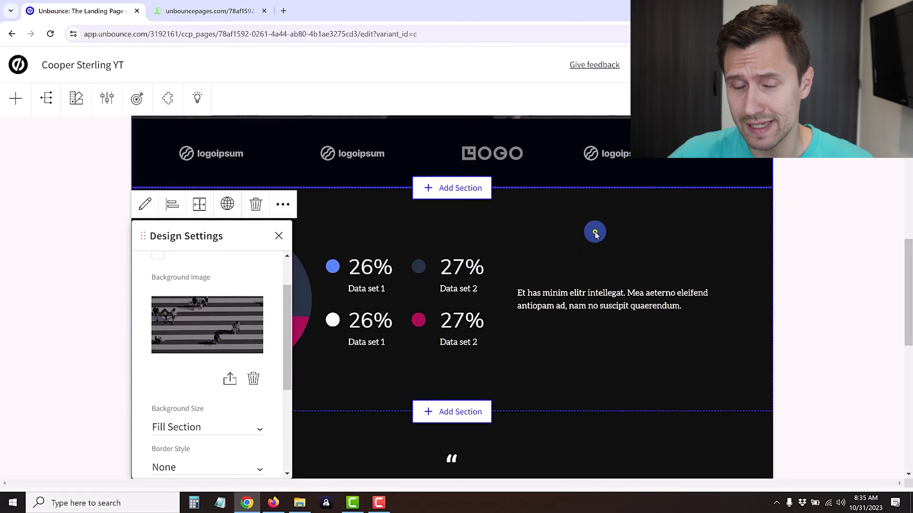
{"action": "scroll", "coordinate": [569, 281], "scroll_direction": "up", "scroll_amount": 7}
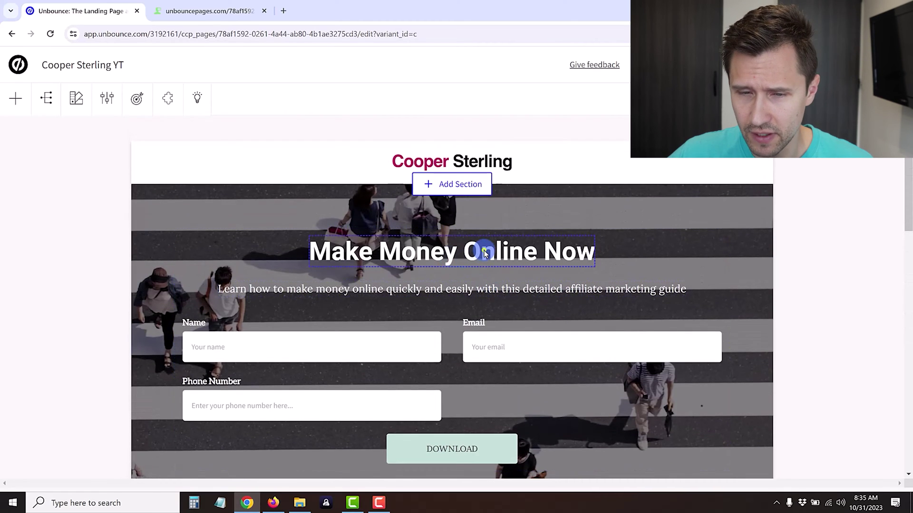
Change Variation B's headline to the AI suggestion 'Unlock Your Earning Potential'.
{"action": "left_click", "coordinate": [485, 254]}
{"action": "left_click", "coordinate": [198, 98]}
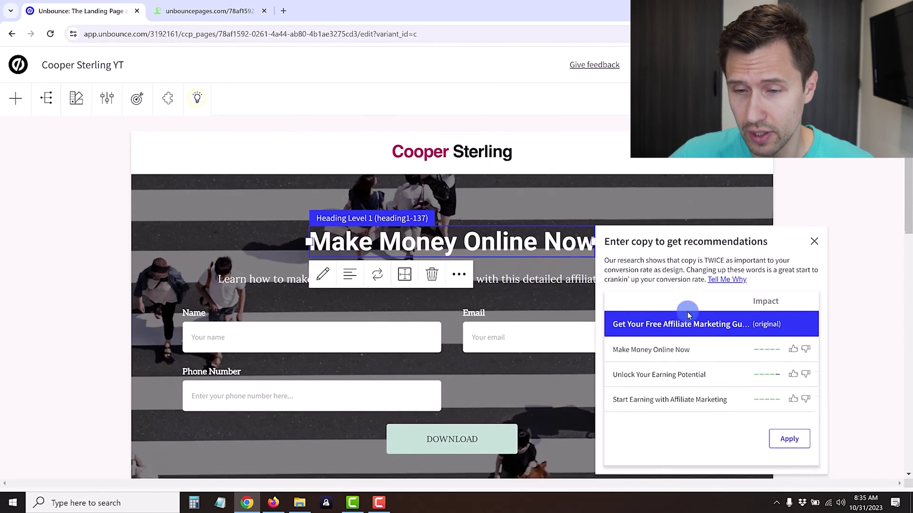
{"action": "scroll", "coordinate": [688, 315], "scroll_direction": "down", "scroll_amount": 1}
{"action": "left_click", "coordinate": [654, 335]}
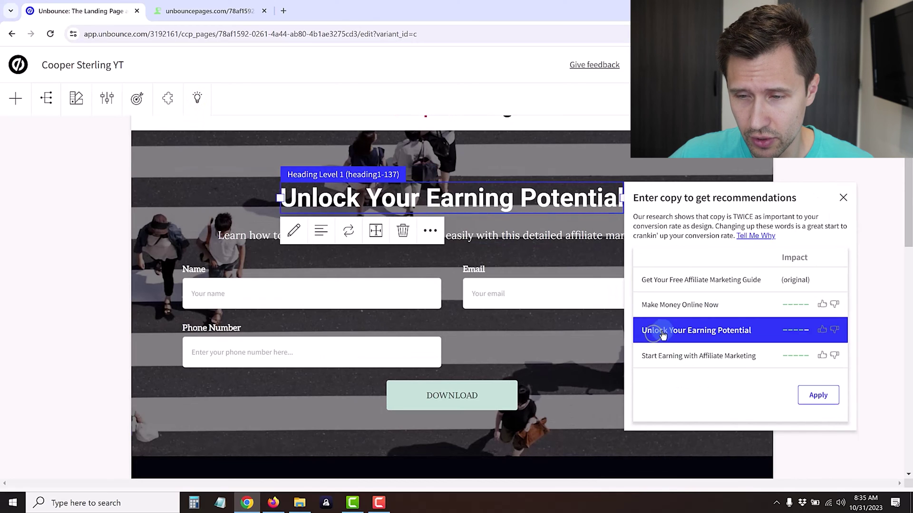
{"action": "left_click", "coordinate": [816, 401]}
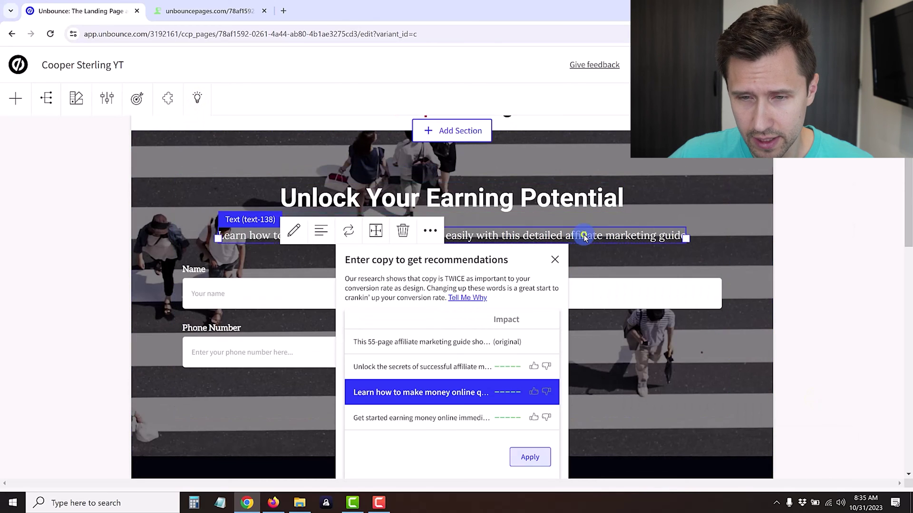
Apply the 'Get started earning money online…' rewrite to the subheadline and compare with the live page.
{"action": "left_click", "coordinate": [423, 423]}
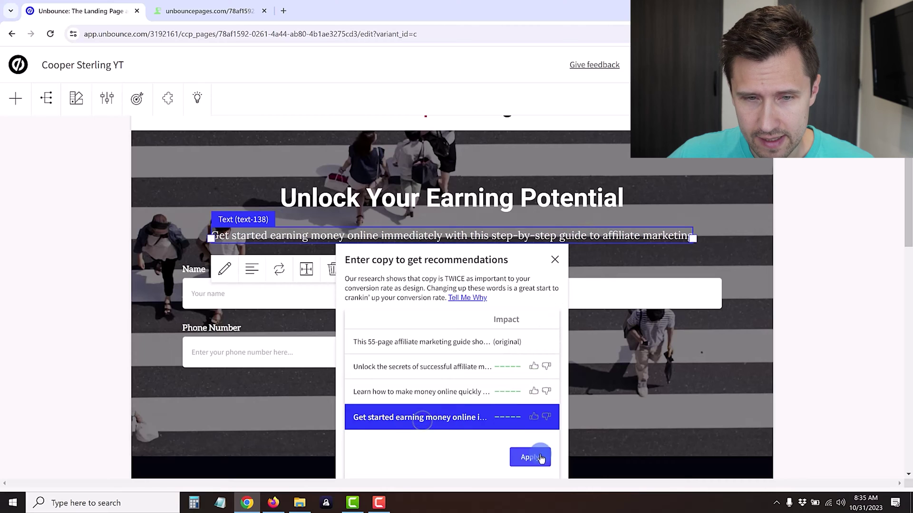
{"action": "left_click", "coordinate": [540, 457]}
{"action": "left_click", "coordinate": [207, 4]}
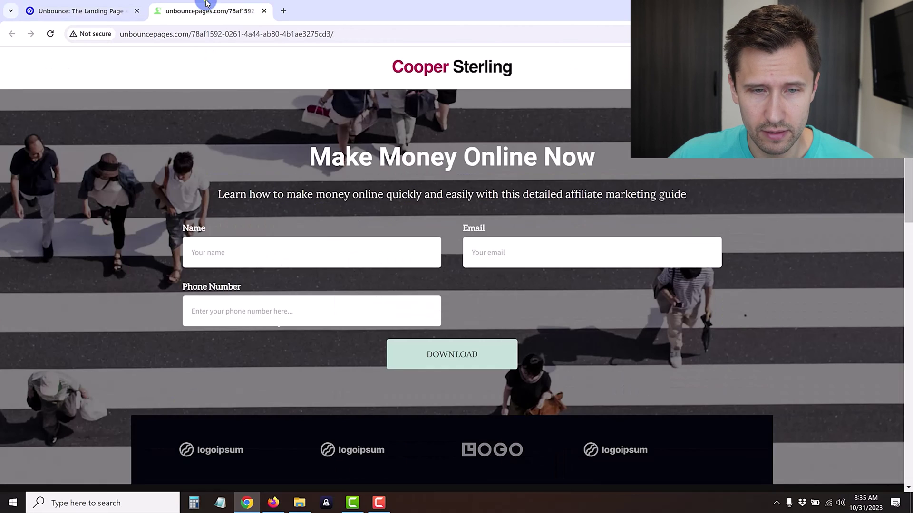
{"action": "left_click", "coordinate": [76, 11]}
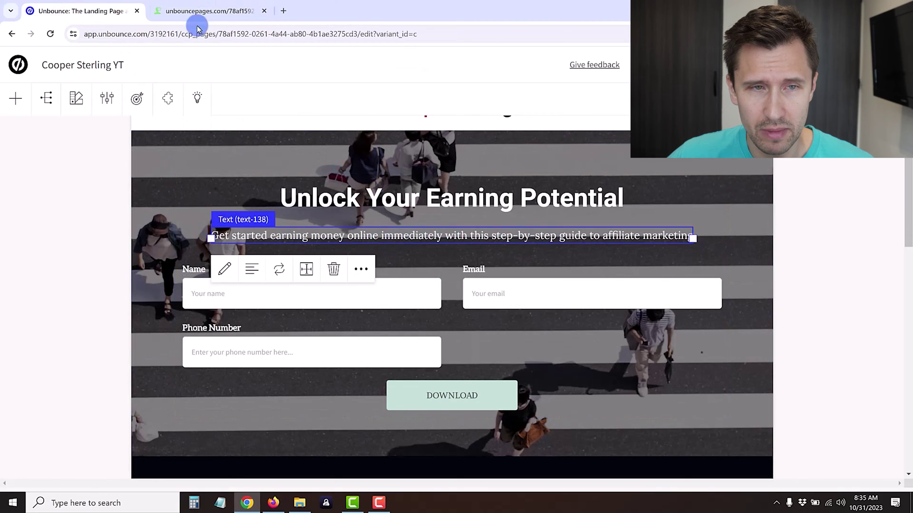
{"action": "left_click", "coordinate": [200, 10]}
{"action": "left_click", "coordinate": [105, 5]}
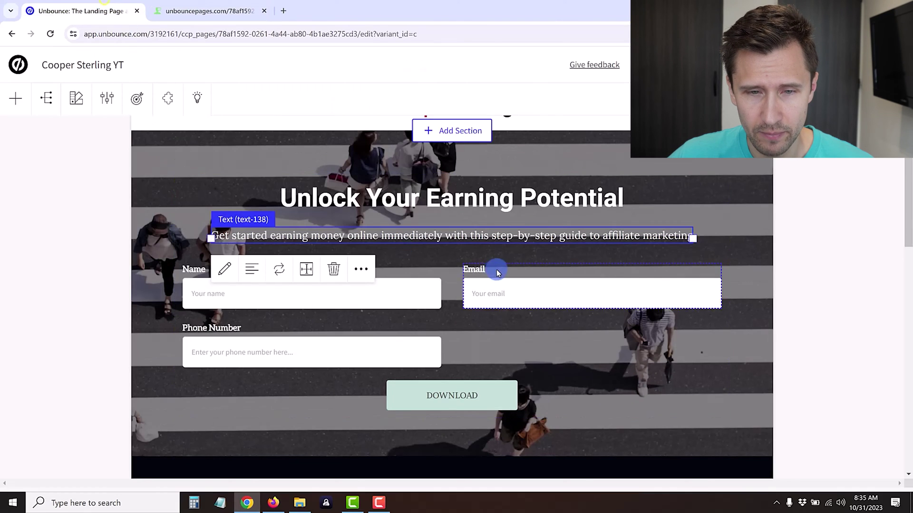
{"action": "left_click", "coordinate": [213, 5]}
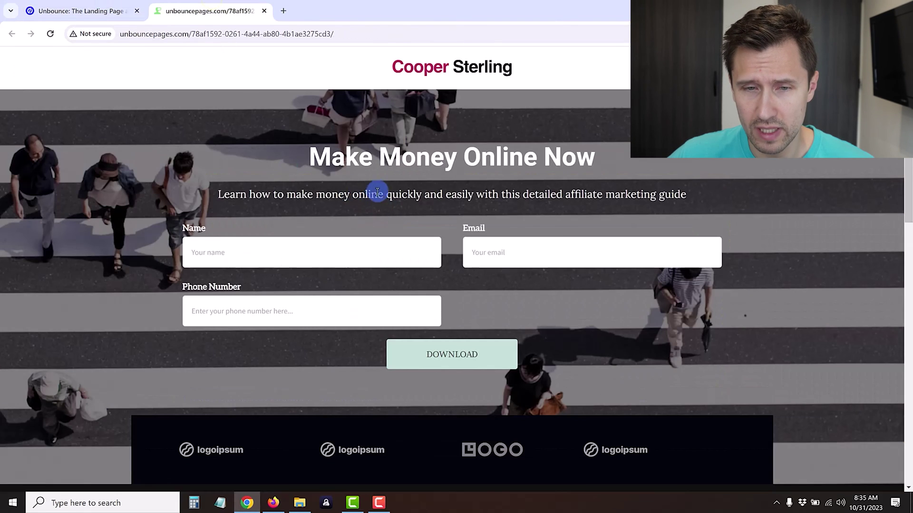
{"action": "left_click", "coordinate": [98, 12]}
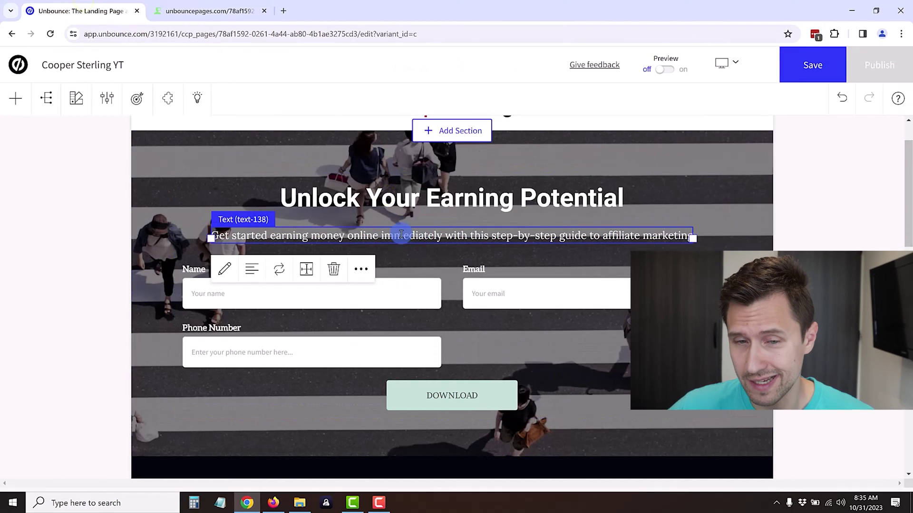
Save and publish Variation B, then go back to the page overview.
{"action": "left_click", "coordinate": [817, 260]}
{"action": "left_click", "coordinate": [814, 65]}
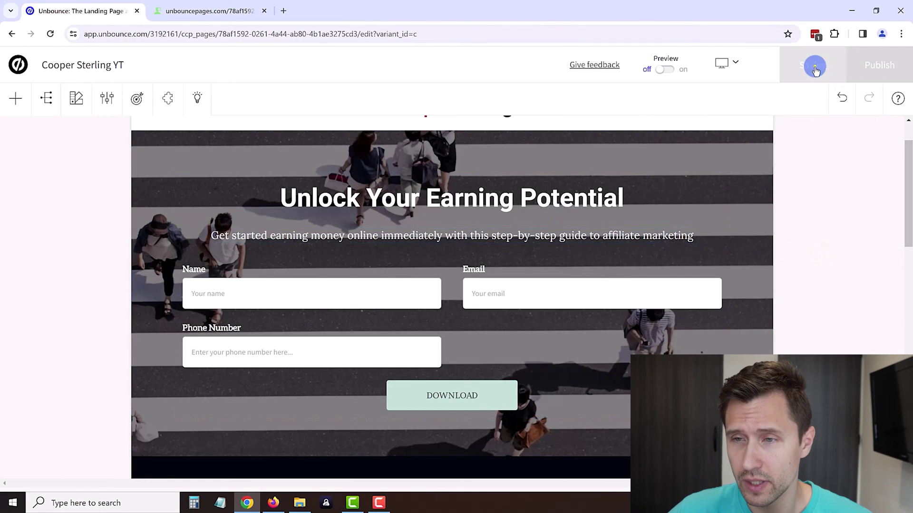
{"action": "left_click", "coordinate": [872, 68]}
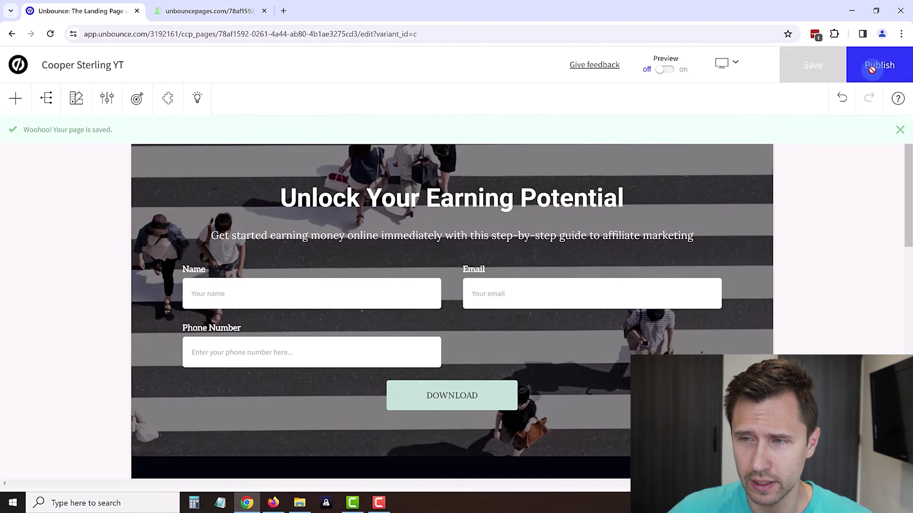
{"action": "left_click", "coordinate": [17, 67]}
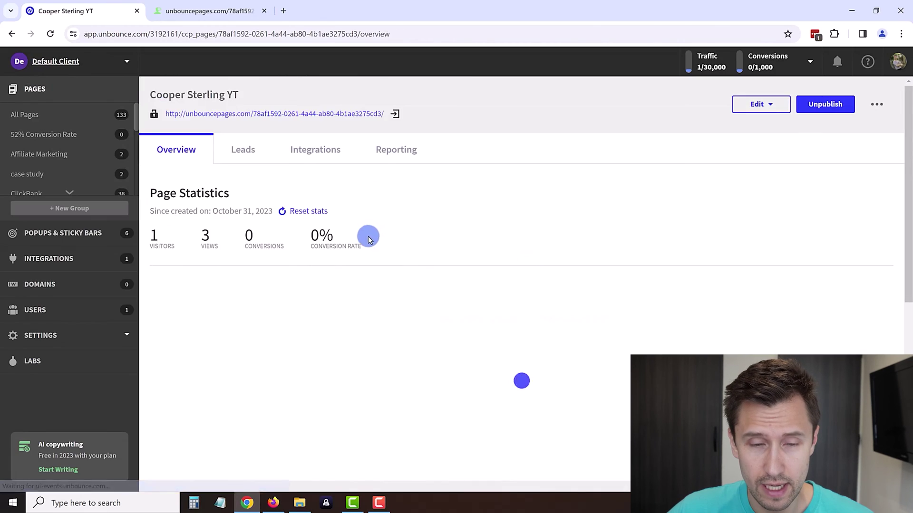
Open Variation A's editor in a new tab and compare it with the live landing page.
{"action": "scroll", "coordinate": [337, 250], "scroll_direction": "down", "scroll_amount": 3}
{"action": "scroll", "coordinate": [337, 251], "scroll_direction": "down", "scroll_amount": 4}
{"action": "left_click", "coordinate": [879, 389]}
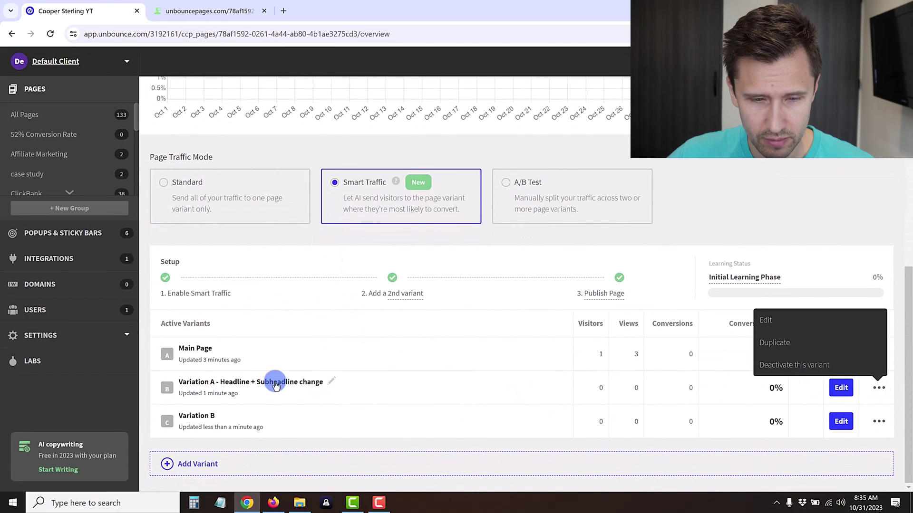
{"action": "right_click", "coordinate": [840, 385]}
{"action": "left_click", "coordinate": [755, 261]}
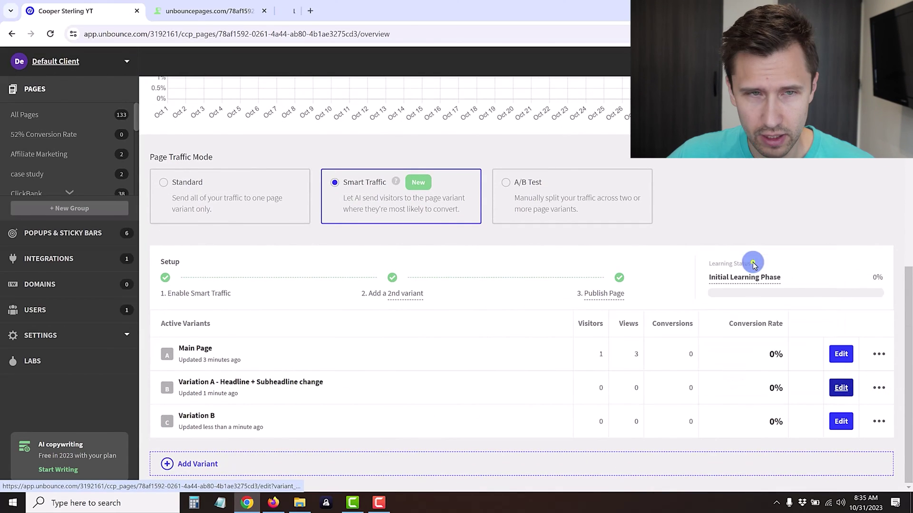
{"action": "left_click", "coordinate": [312, 22]}
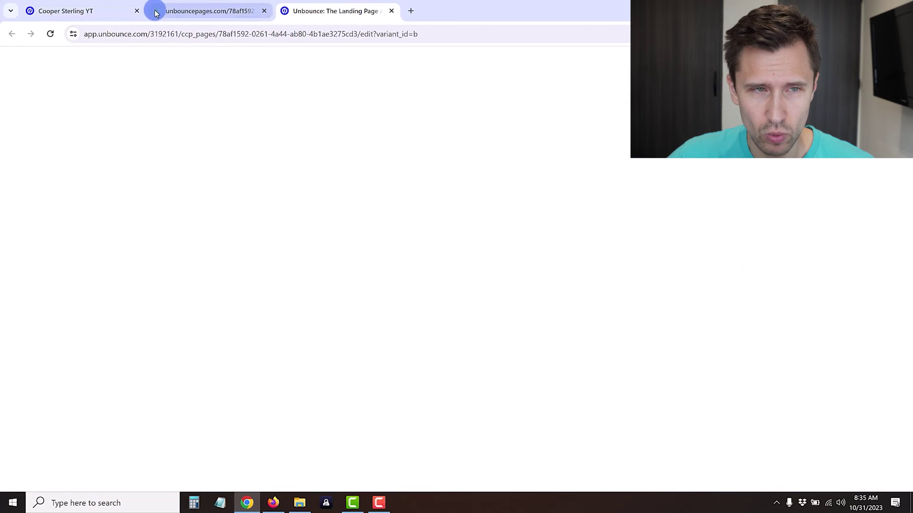
{"action": "left_click", "coordinate": [184, 4]}
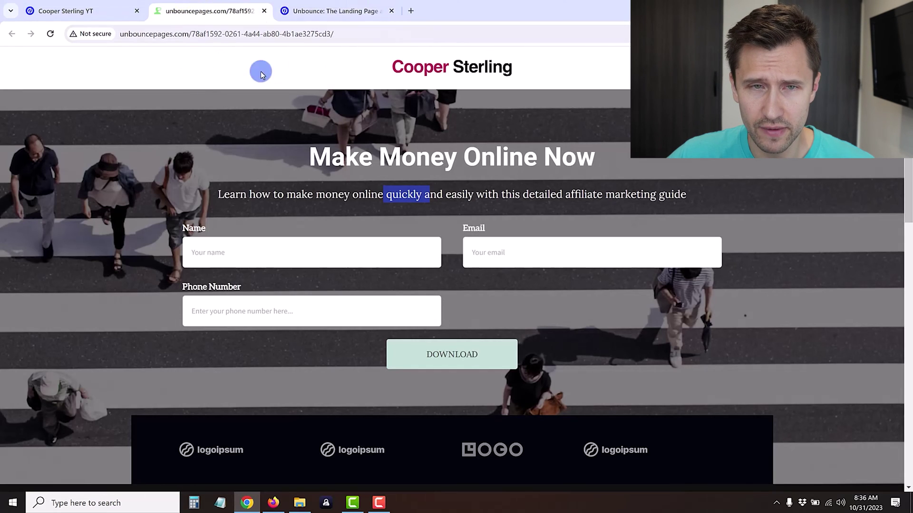
{"action": "left_click", "coordinate": [323, 10]}
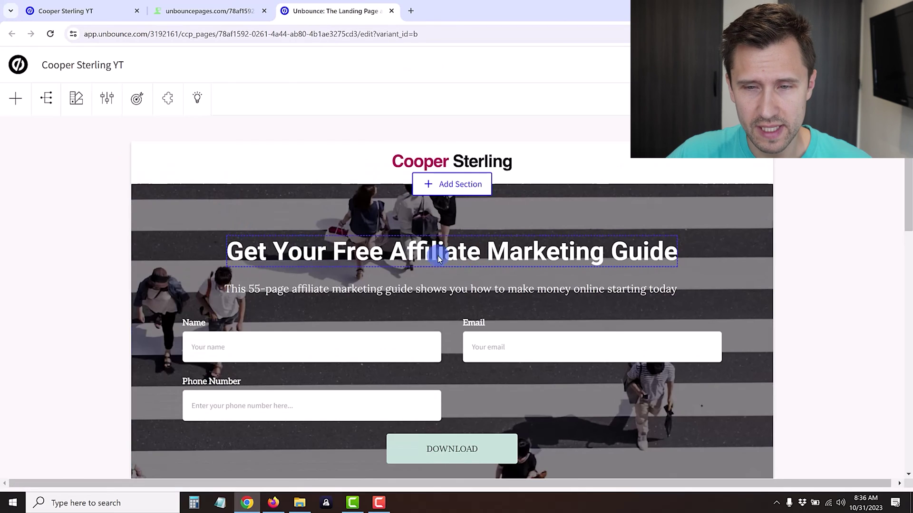
{"action": "left_click", "coordinate": [181, 6]}
{"action": "left_click", "coordinate": [323, 10]}
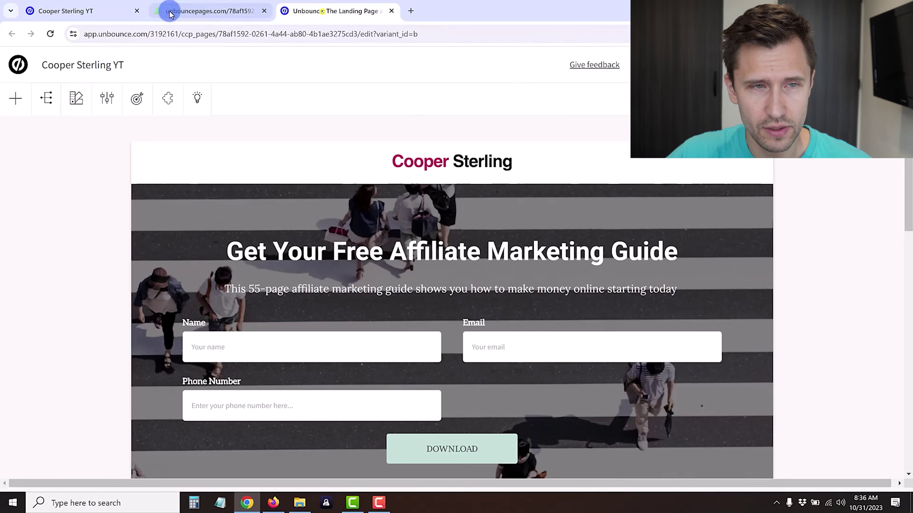
{"action": "left_click", "coordinate": [106, 8]}
Rename Variation A to 'Variation A - Free guide'.
{"action": "left_click", "coordinate": [332, 386]}
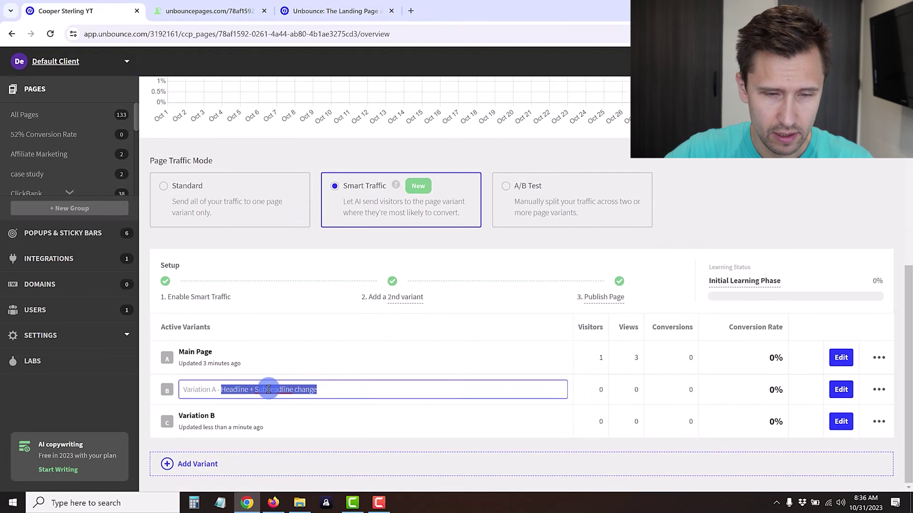
{"action": "type", "text": "Free guide"}
{"action": "key", "text": "Return"}
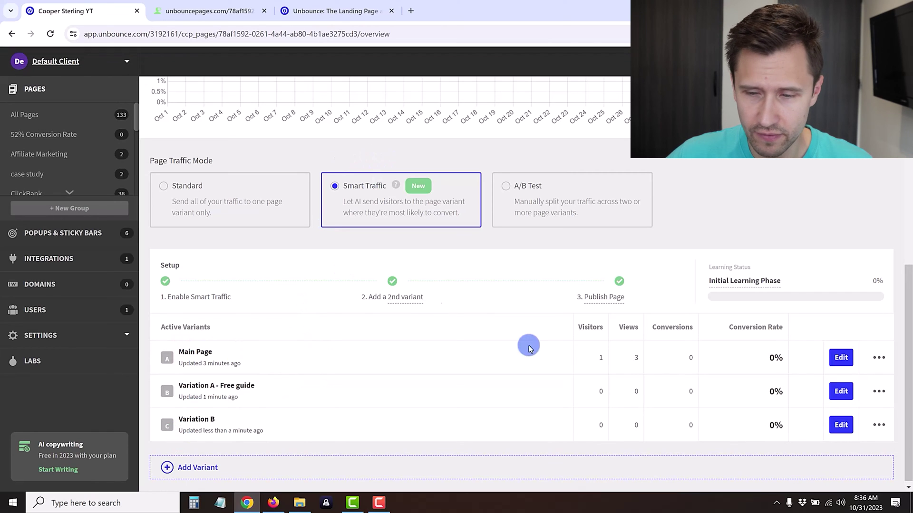
Open Variation B's editor in a new tab and compare both variants with the live page.
{"action": "right_click", "coordinate": [851, 434]}
{"action": "left_click", "coordinate": [757, 298]}
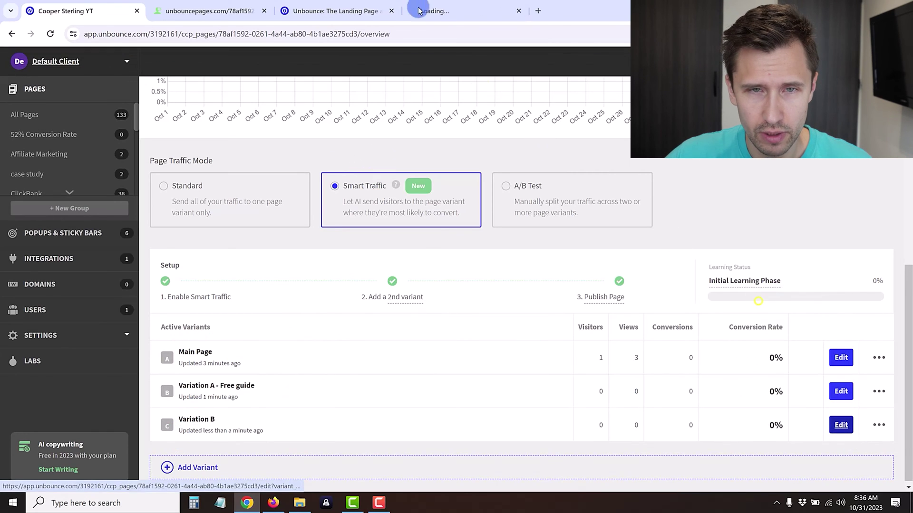
{"action": "left_click", "coordinate": [362, 12]}
{"action": "left_click", "coordinate": [418, 11]}
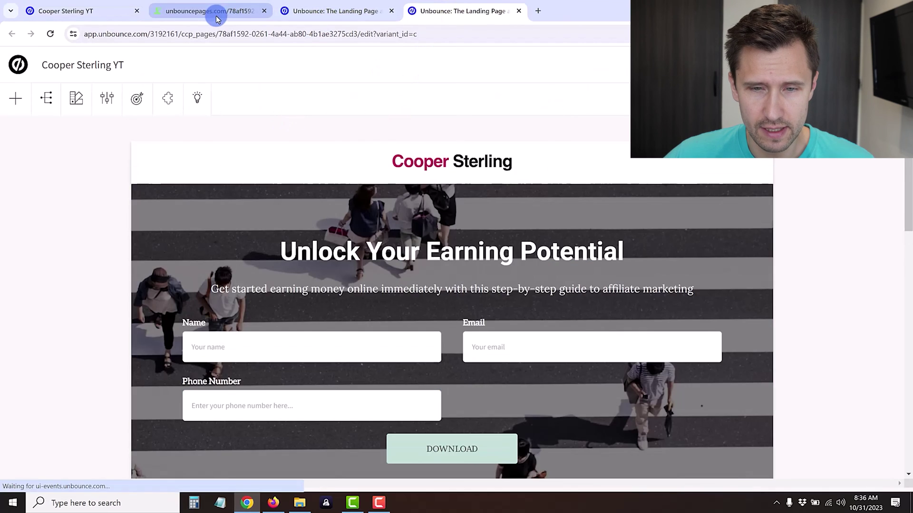
{"action": "left_click", "coordinate": [214, 12]}
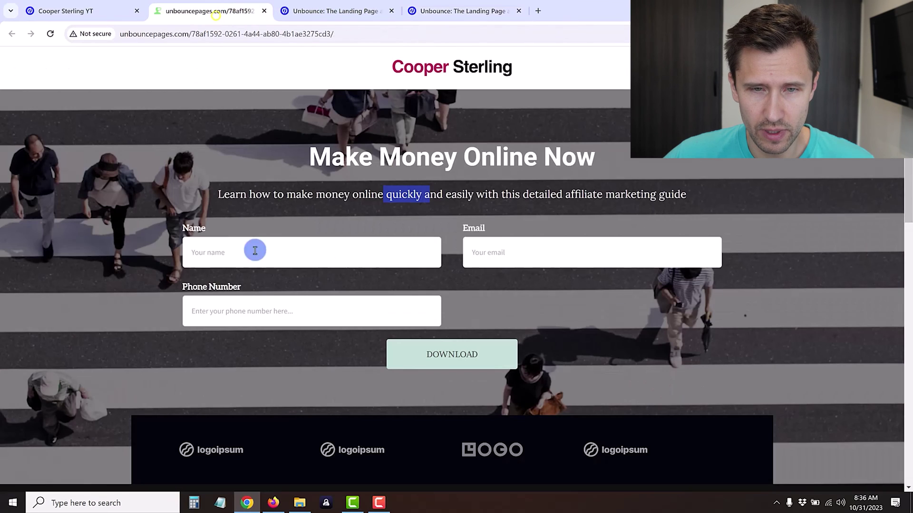
{"action": "left_click", "coordinate": [351, 11]}
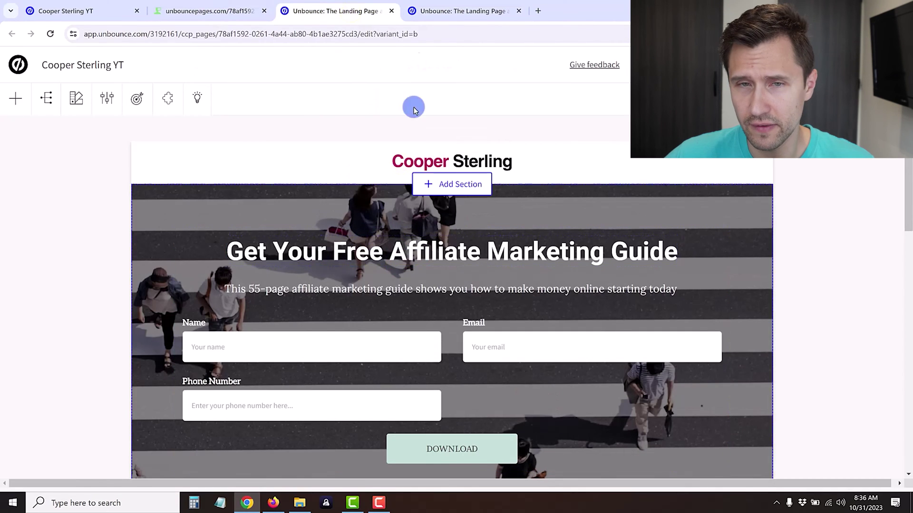
{"action": "left_click", "coordinate": [418, 11]}
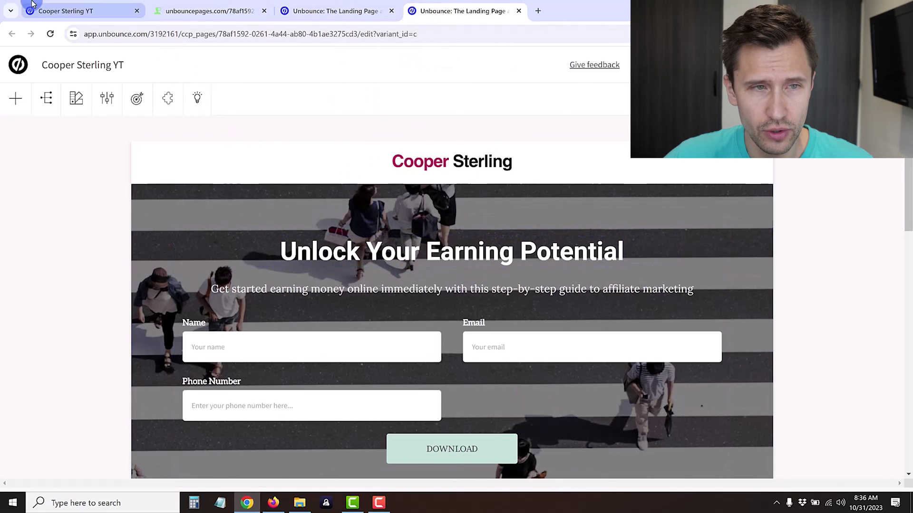
{"action": "left_click", "coordinate": [67, 11]}
Rename Variation B to 'Variation B - Earning potential'.
{"action": "left_click", "coordinate": [233, 430]}
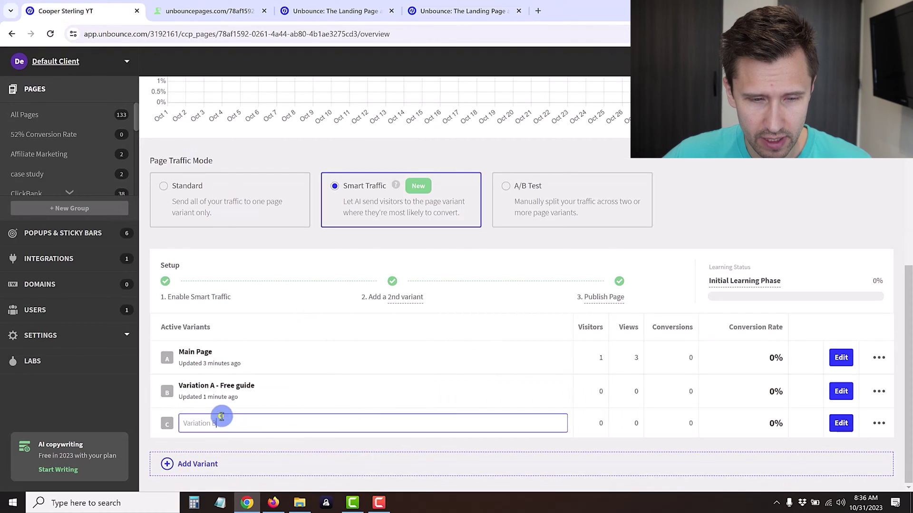
{"action": "type", "text": "- "}
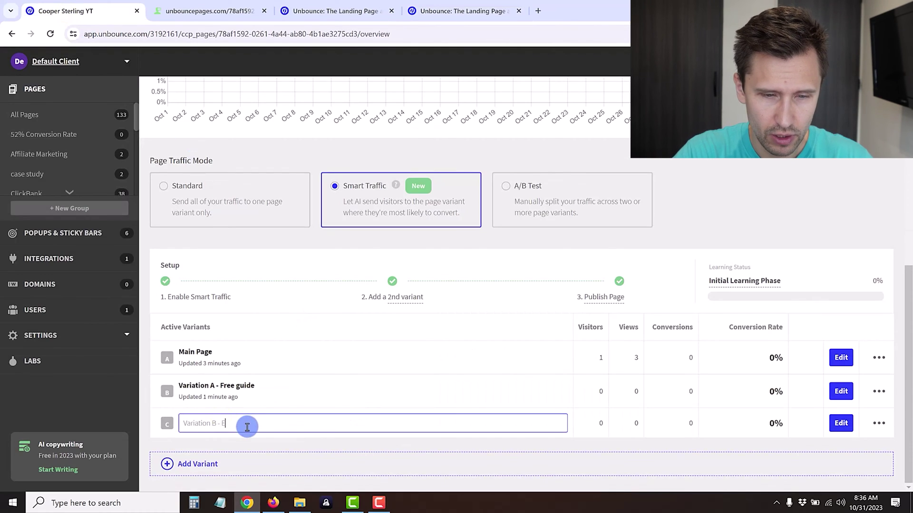
{"action": "type", "text": "Earning potential"}
{"action": "key", "text": "Return"}
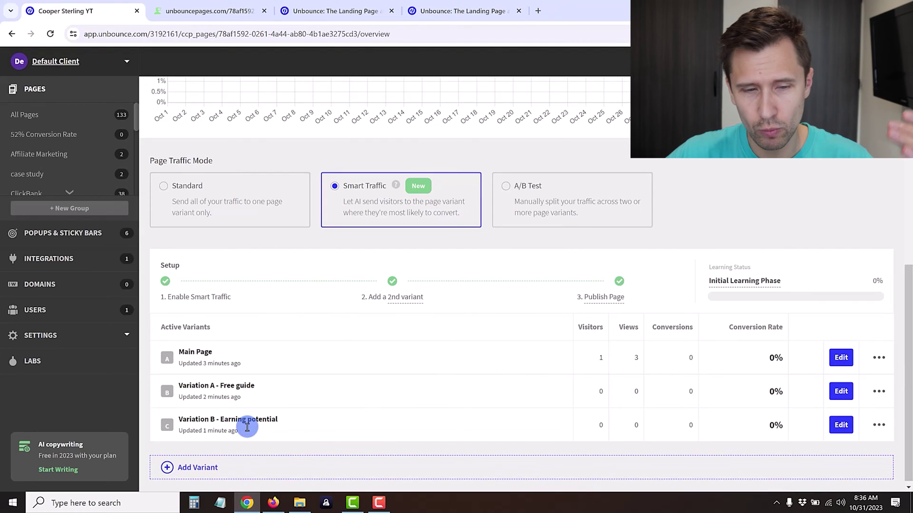
{"action": "left_click", "coordinate": [204, 10]}
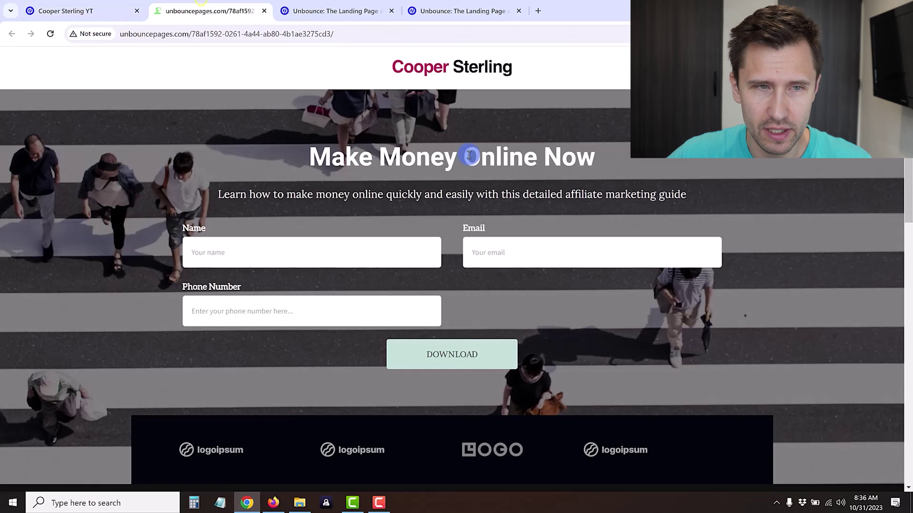
{"action": "left_click", "coordinate": [83, 10]}
Rename the main variant to 'Main Page - Make money online'.
{"action": "left_click", "coordinate": [220, 358]}
{"action": "type", "text": "- M"}
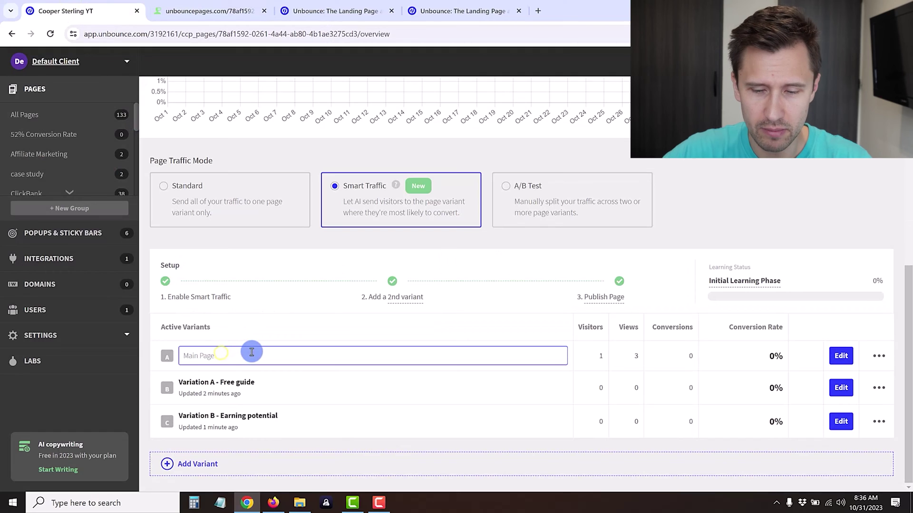
{"action": "type", "text": "ake money online"}
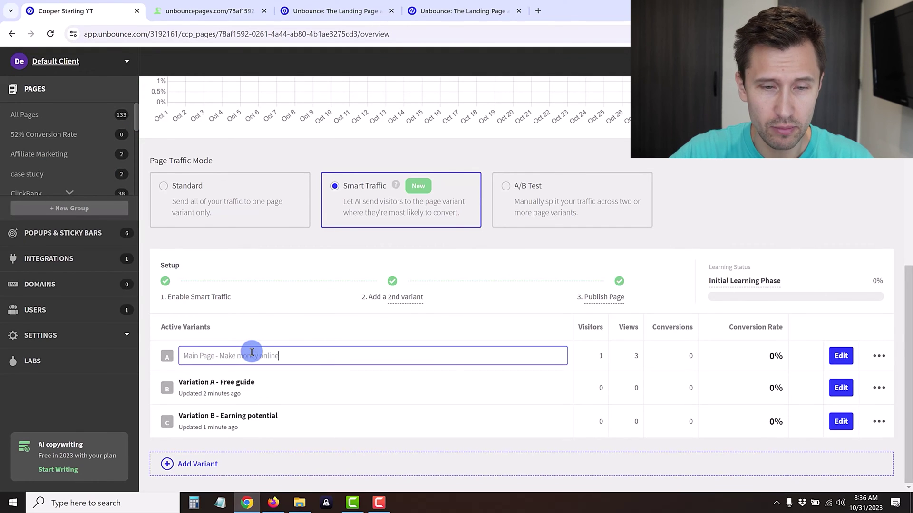
{"action": "key", "text": "Return"}
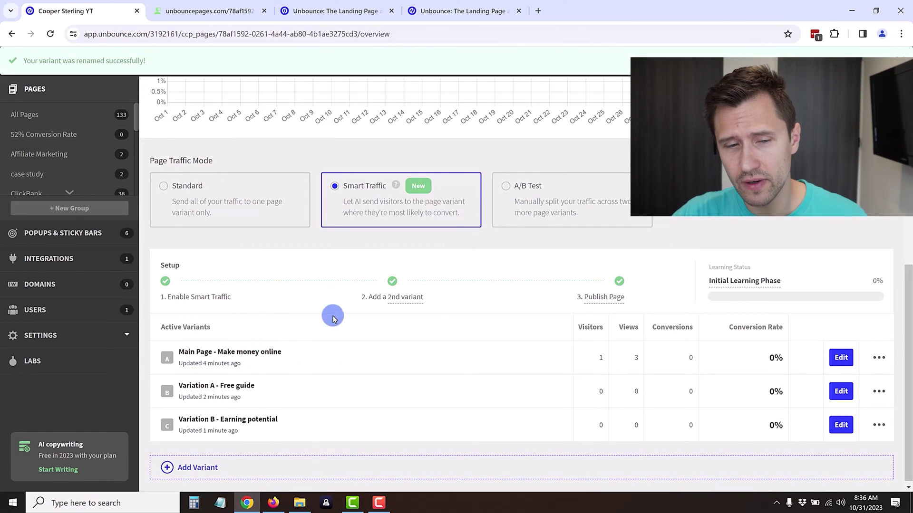
{"action": "scroll", "coordinate": [570, 237], "scroll_direction": "up", "scroll_amount": 8}
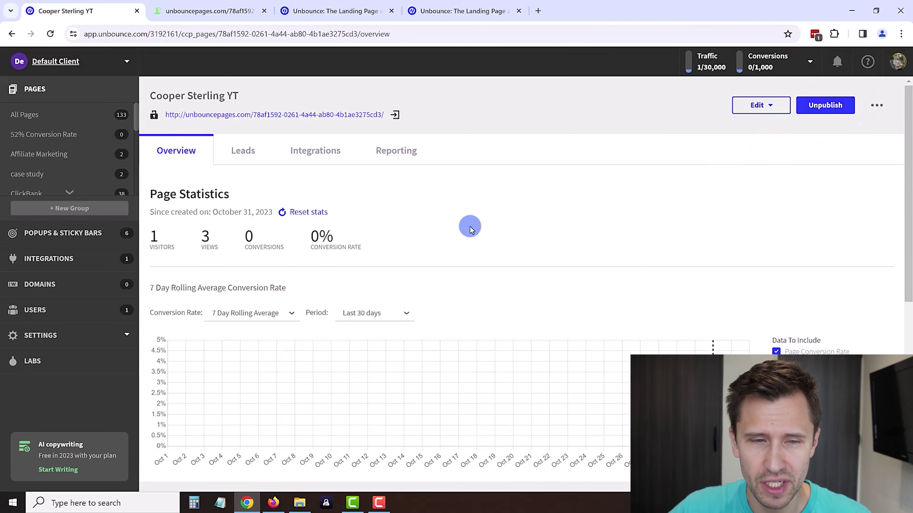
Open the 'What is Smart Traffic?' article from the Page Traffic Mode help icon.
{"action": "scroll", "coordinate": [469, 230], "scroll_direction": "down", "scroll_amount": 5}
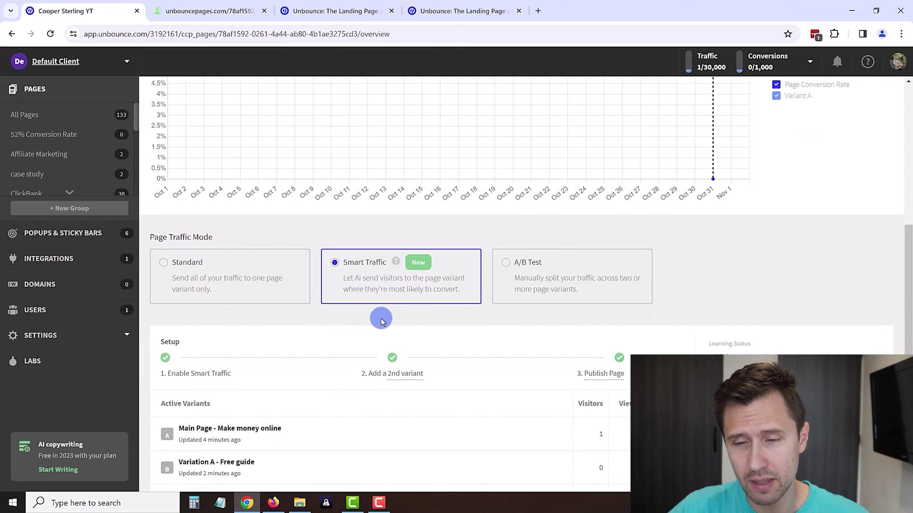
{"action": "scroll", "coordinate": [380, 321], "scroll_direction": "down", "scroll_amount": 2}
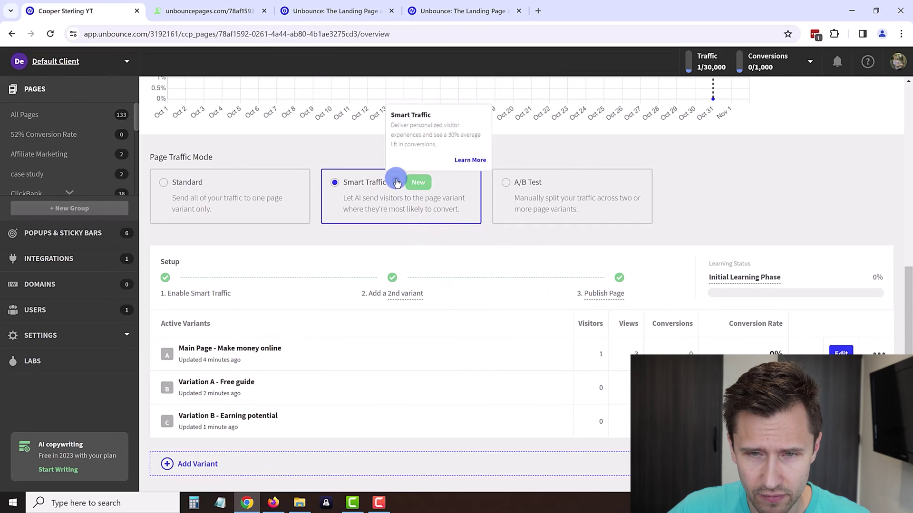
{"action": "mouse_move", "coordinate": [397, 183]}
{"action": "left_click", "coordinate": [469, 159]}
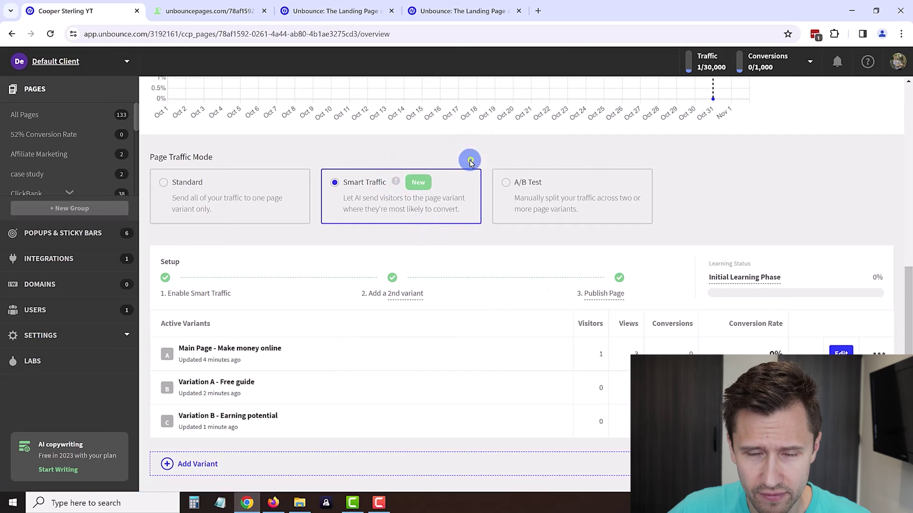
Glance at the page overview, then read down through the What is Smart Traffic? article.
{"action": "left_click", "coordinate": [87, 12]}
{"action": "left_click", "coordinate": [209, 10]}
{"action": "scroll", "coordinate": [285, 276], "scroll_direction": "down", "scroll_amount": 5}
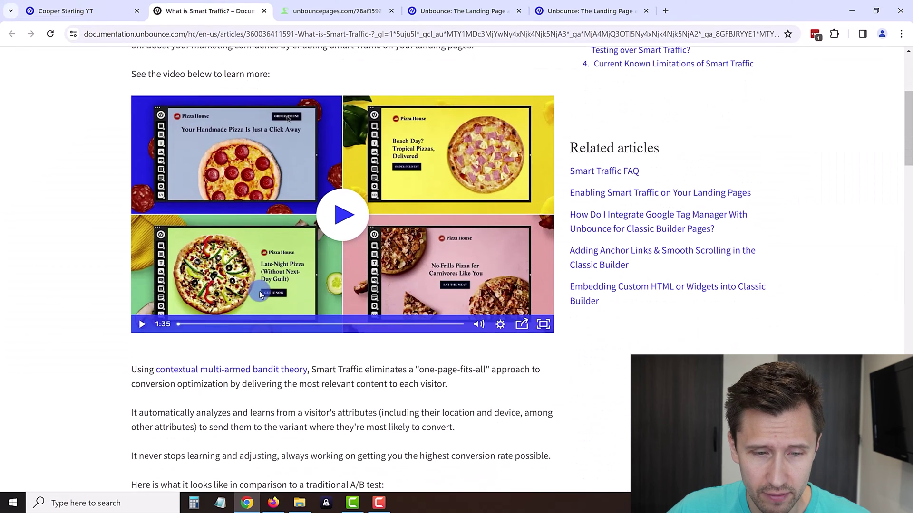
{"action": "scroll", "coordinate": [300, 283], "scroll_direction": "down", "scroll_amount": 15}
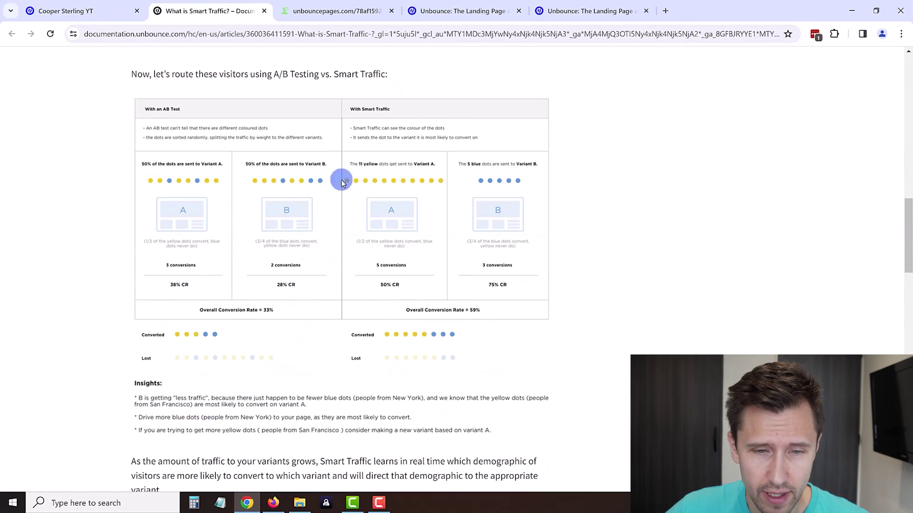
{"action": "scroll", "coordinate": [325, 200], "scroll_direction": "down", "scroll_amount": 11}
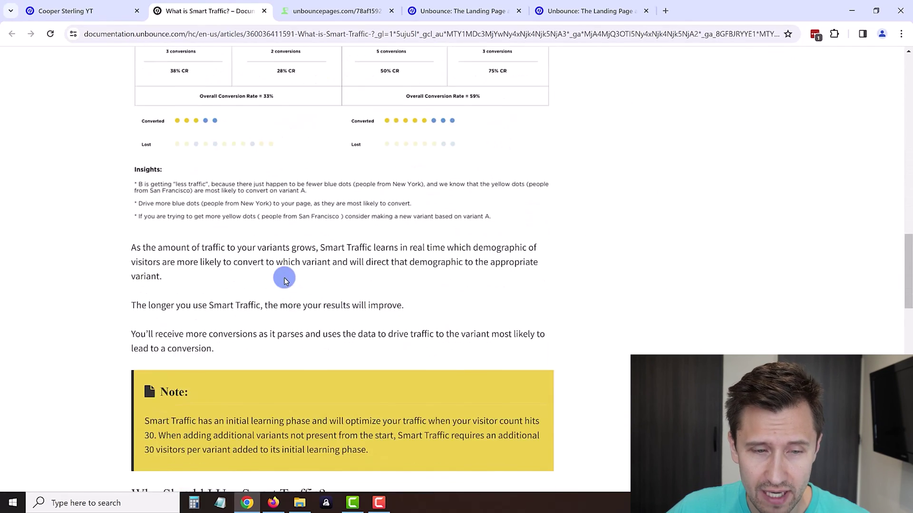
{"action": "scroll", "coordinate": [303, 251], "scroll_direction": "down", "scroll_amount": 2}
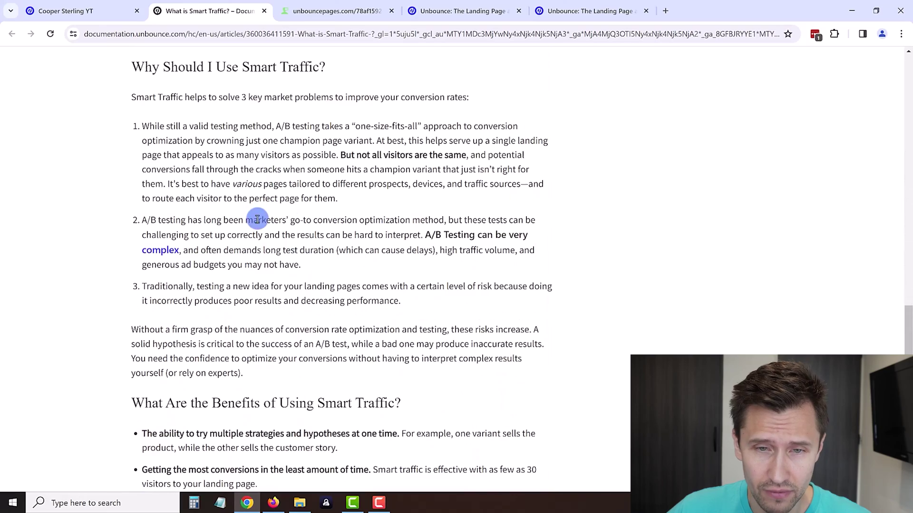
{"action": "scroll", "coordinate": [276, 247], "scroll_direction": "down", "scroll_amount": 4}
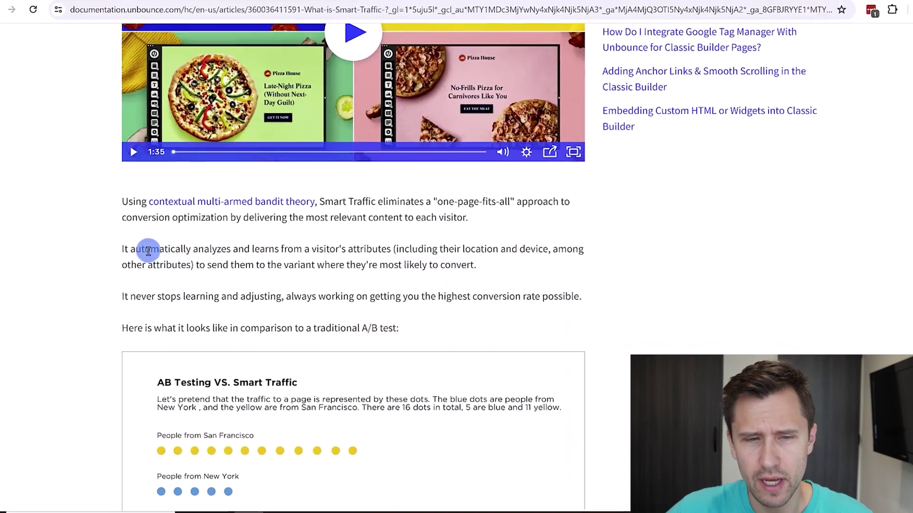
Highlight the sentence about Smart Traffic analysing visitor attributes such as location and device.
{"action": "left_click_drag", "start_coordinate": [149, 251], "coordinate": [387, 250]}
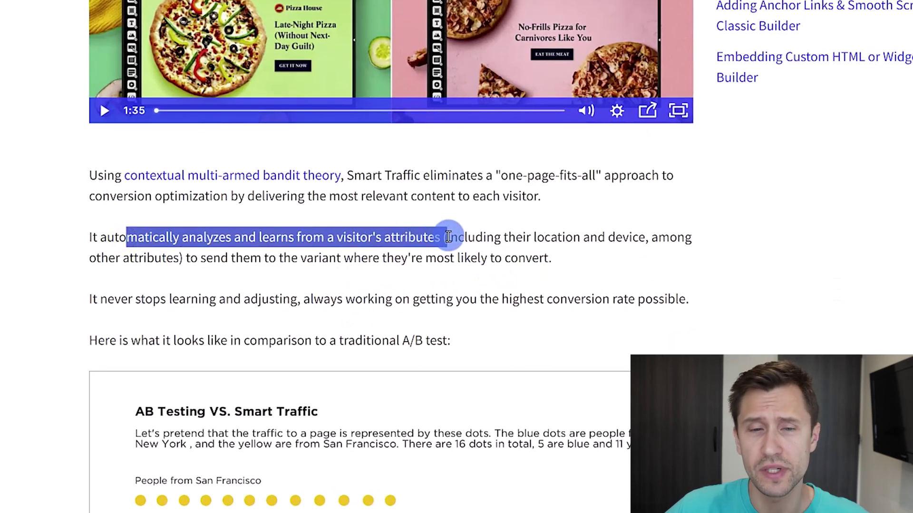
{"action": "left_click_drag", "start_coordinate": [505, 240], "coordinate": [670, 245]}
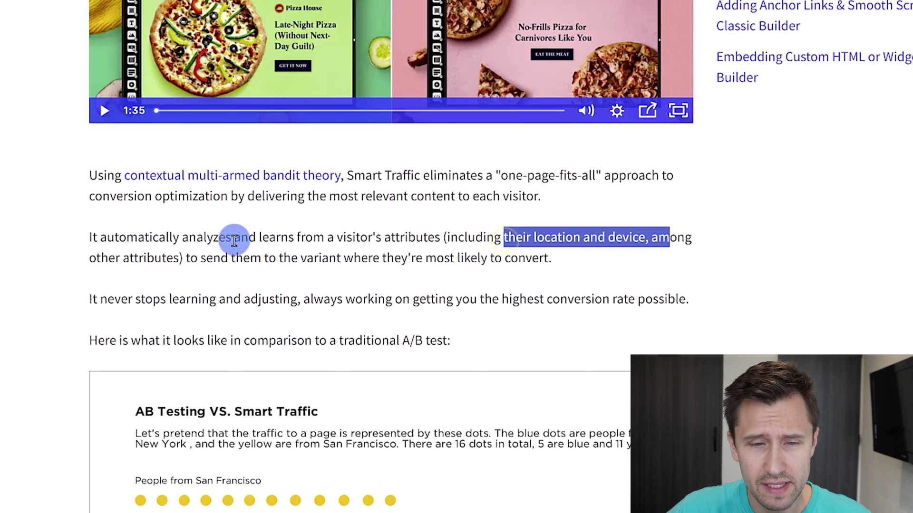
{"action": "left_click_drag", "start_coordinate": [137, 257], "coordinate": [495, 280]}
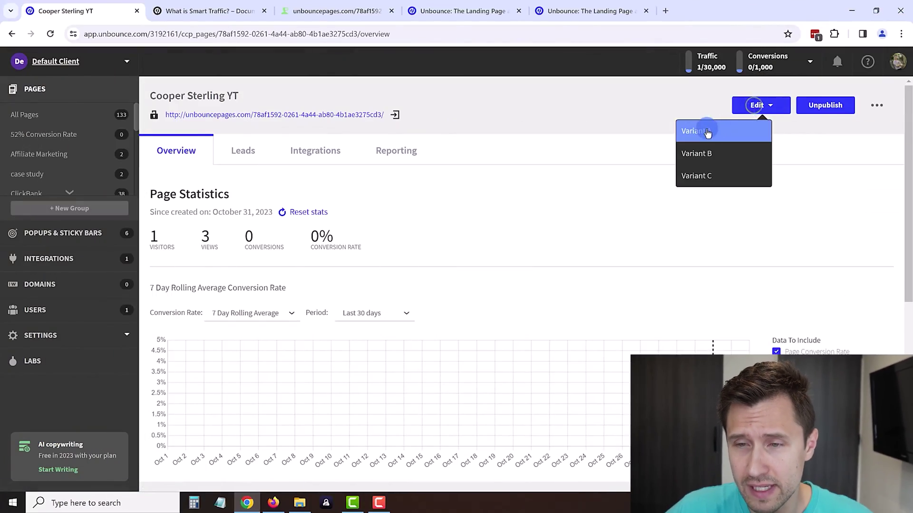
Open Variant A and the live unbouncepages page, then close both extra tabs and return to the overview.
{"action": "left_click", "coordinate": [706, 129]}
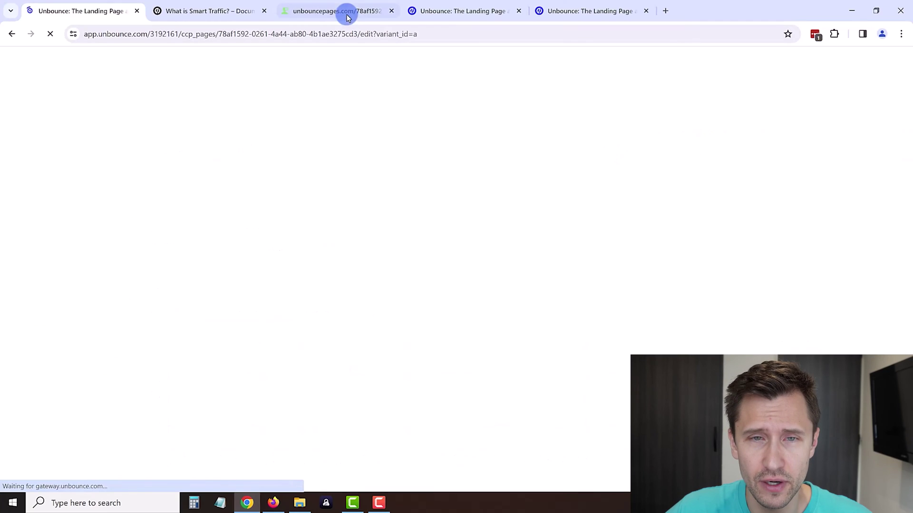
{"action": "left_click", "coordinate": [364, 10]}
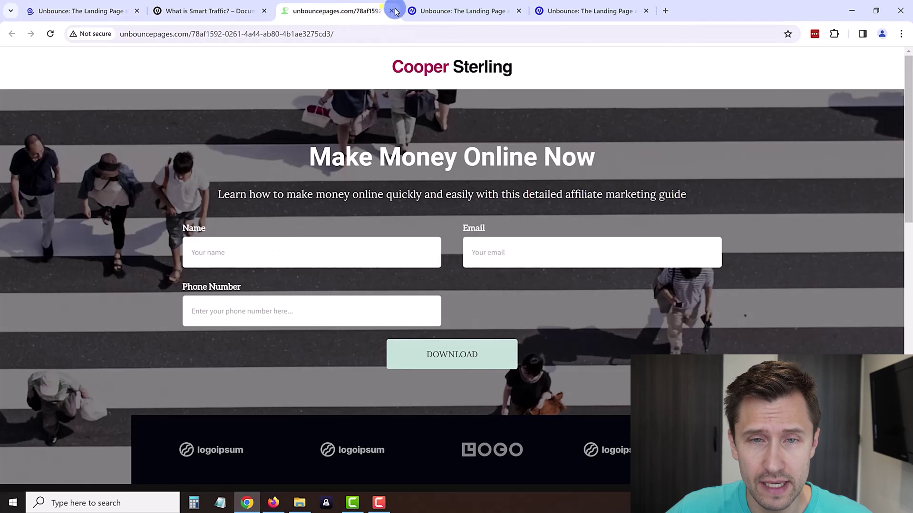
{"action": "left_click", "coordinate": [392, 11]}
{"action": "left_click", "coordinate": [392, 11]}
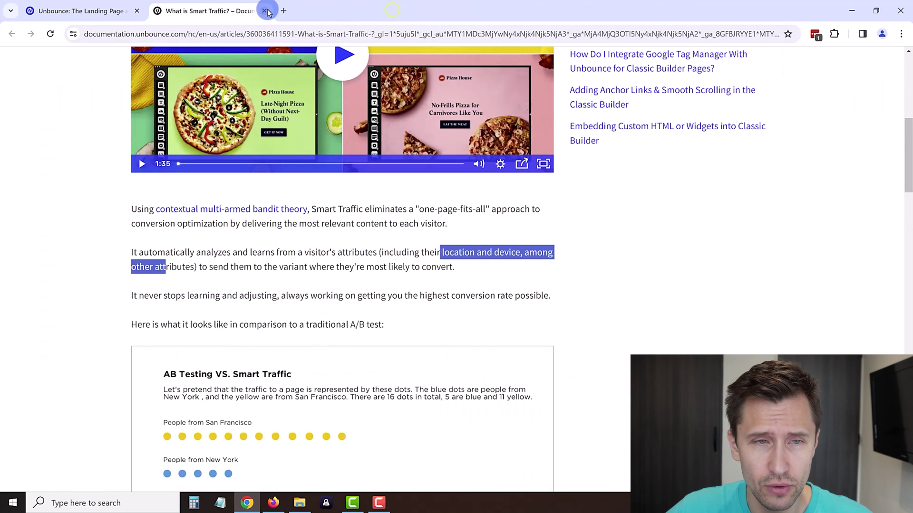
{"action": "key", "text": "ctrl+shift+Tab"}
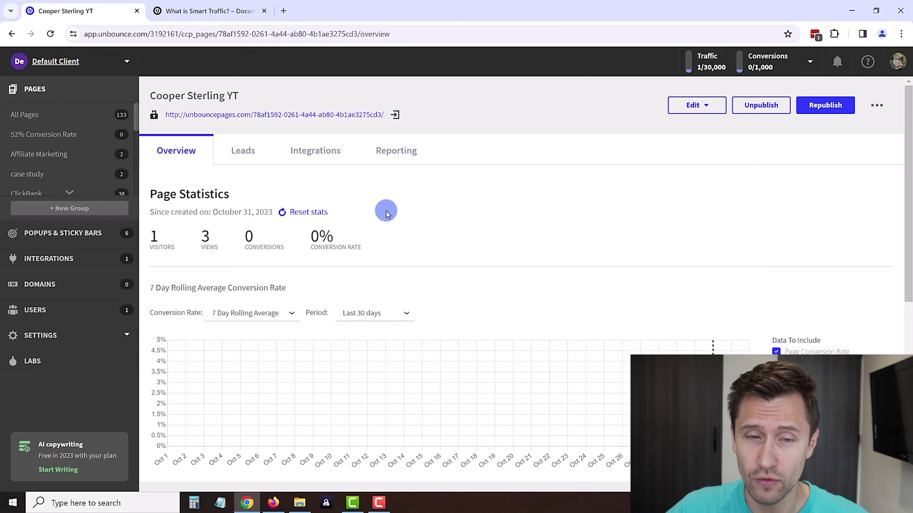
{"action": "scroll", "coordinate": [386, 214], "scroll_direction": "down", "scroll_amount": 3}
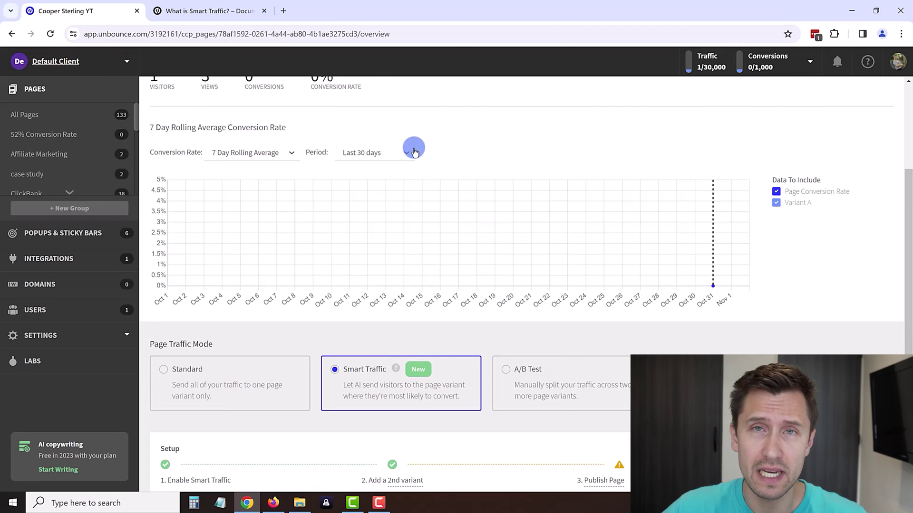
Republish the page and confirm Publish Page so all three variants go live under Smart Traffic.
{"action": "scroll", "coordinate": [477, 302], "scroll_direction": "up", "scroll_amount": 2}
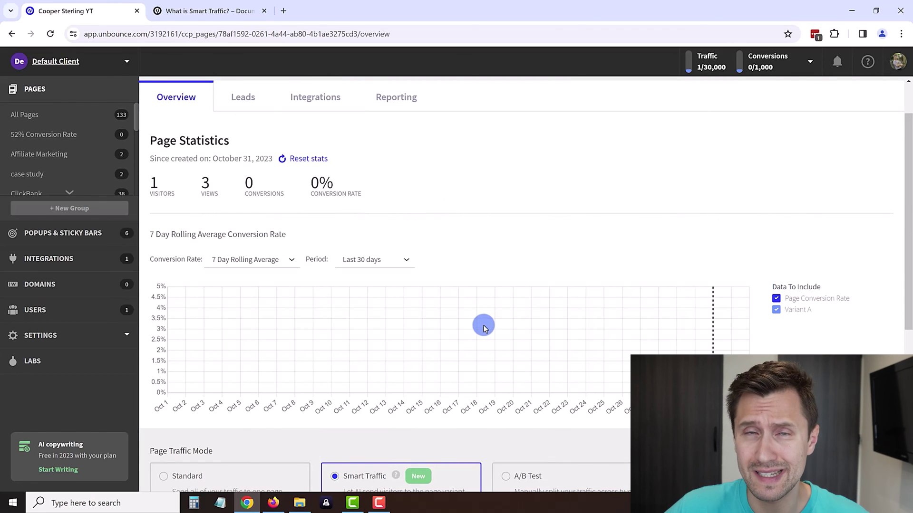
{"action": "scroll", "coordinate": [503, 206], "scroll_direction": "up", "scroll_amount": 1}
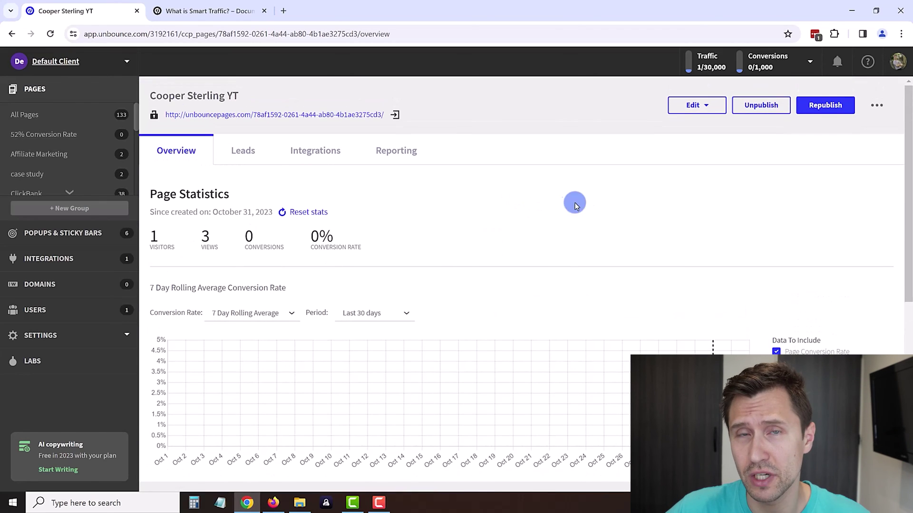
{"action": "left_click", "coordinate": [833, 110]}
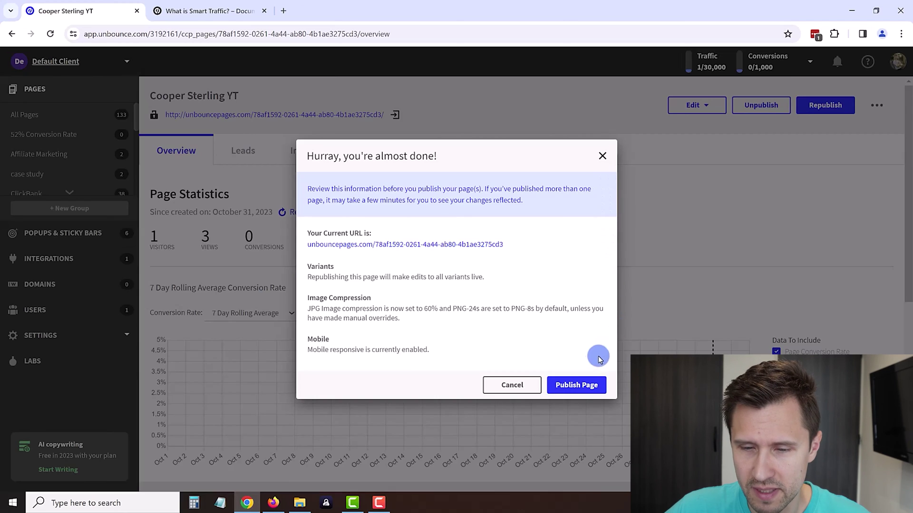
{"action": "left_click", "coordinate": [590, 390]}
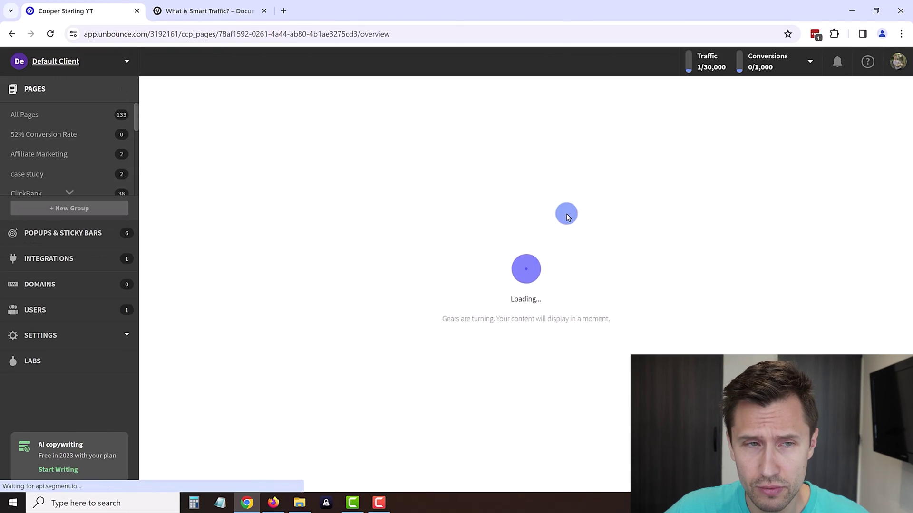
{"action": "scroll", "coordinate": [423, 218], "scroll_direction": "down", "scroll_amount": 7}
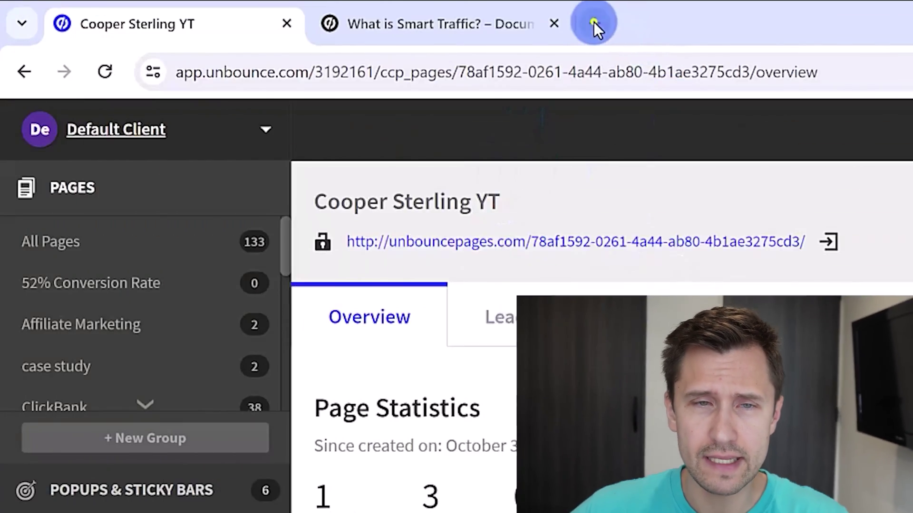
{"action": "left_click", "coordinate": [594, 22]}
Load the presenter's own website in the new tab and bring up its Courses menu.
{"action": "type", "text": "ivanmana.com"}
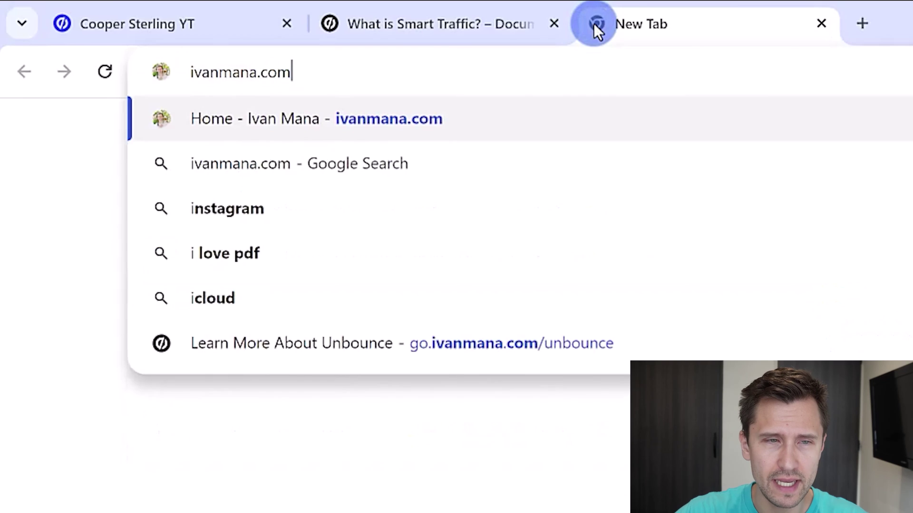
{"action": "key", "text": "Return"}
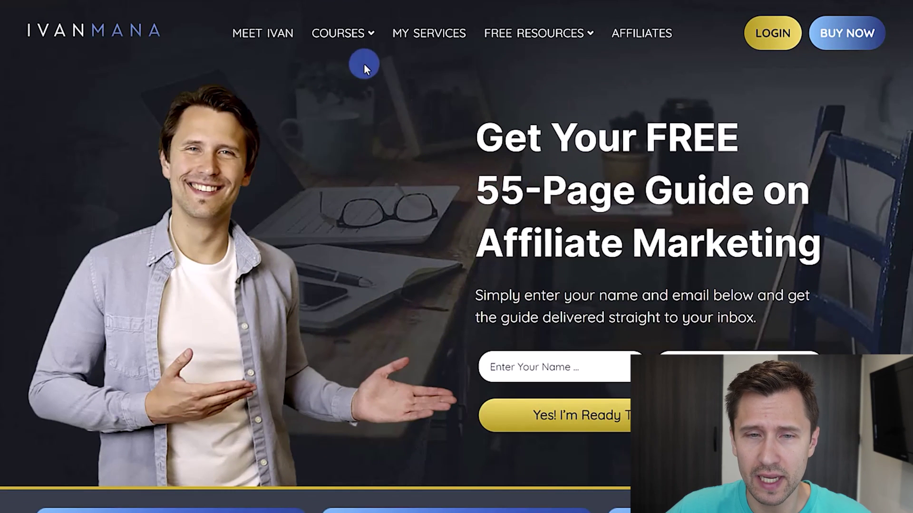
{"action": "mouse_move", "coordinate": [356, 27]}
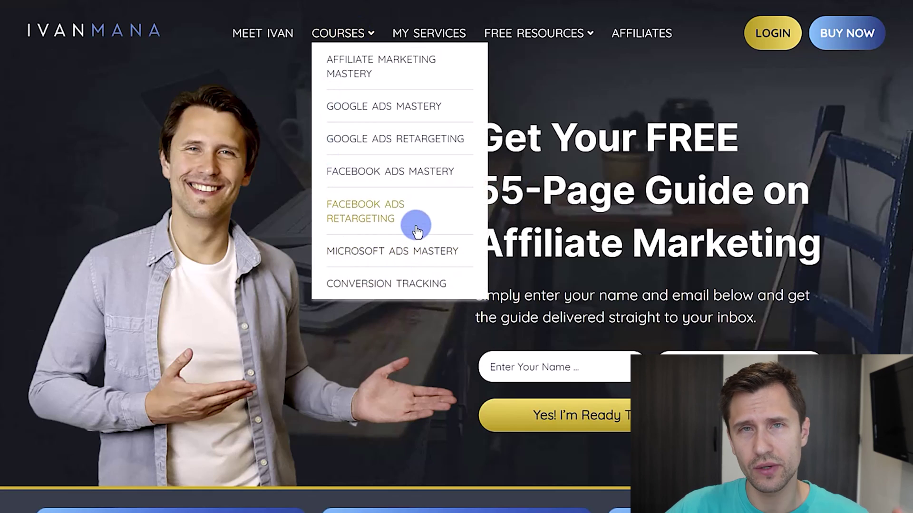